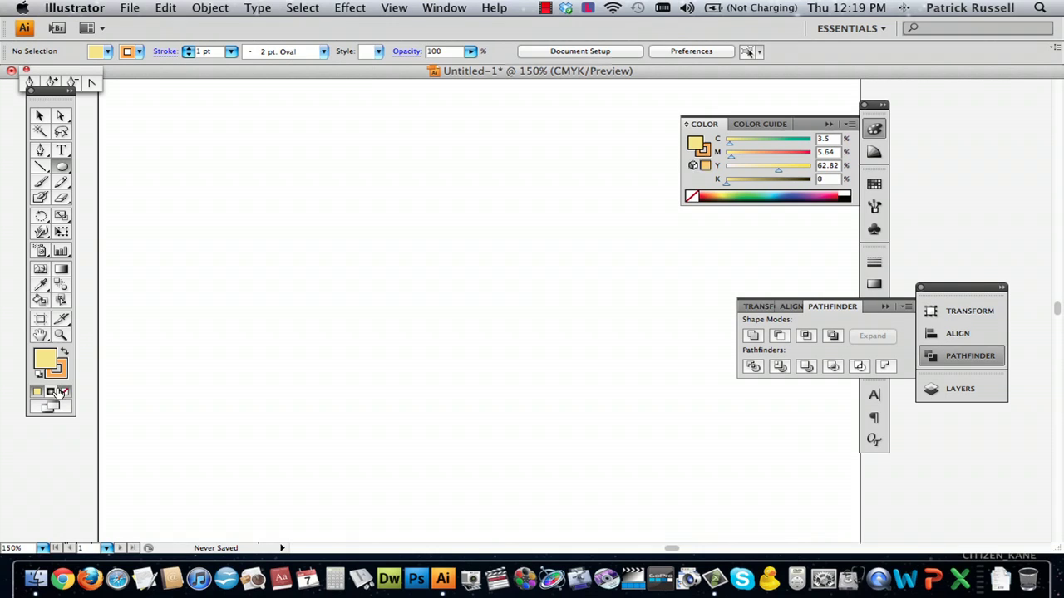
# Set no fill with a pure black 000000 stroke, then add a new Layer 3
pyautogui.click(64, 391)
pyautogui.click(64, 373)
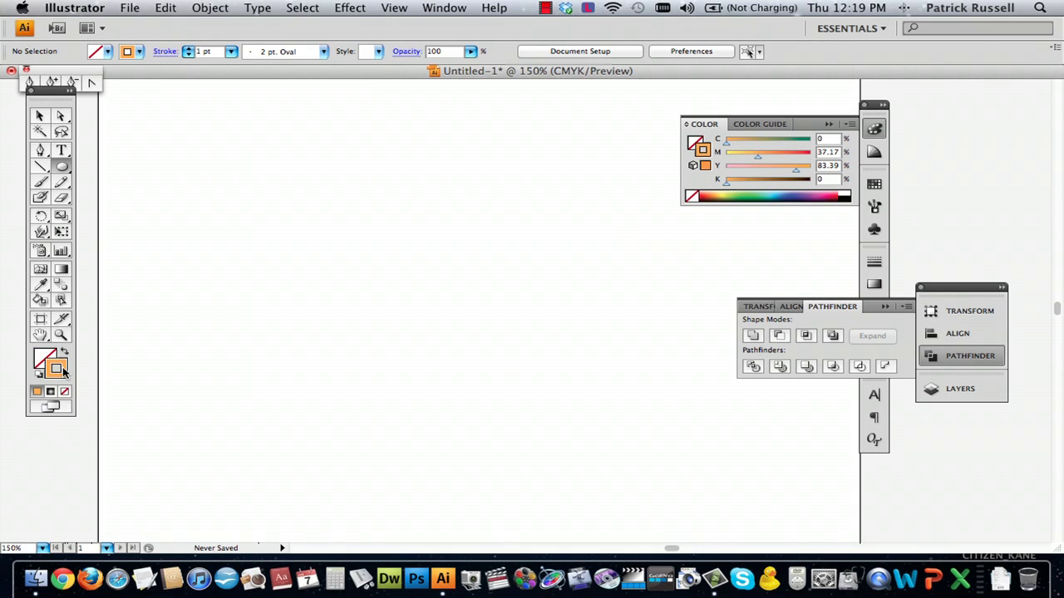
pyautogui.doubleClick(64, 374)
pyautogui.moveTo(363, 213)
pyautogui.mouseDown()
pyautogui.moveTo(347, 323)
pyautogui.moveTo(316, 341)
pyautogui.mouseUp()
pyautogui.click(550, 339)
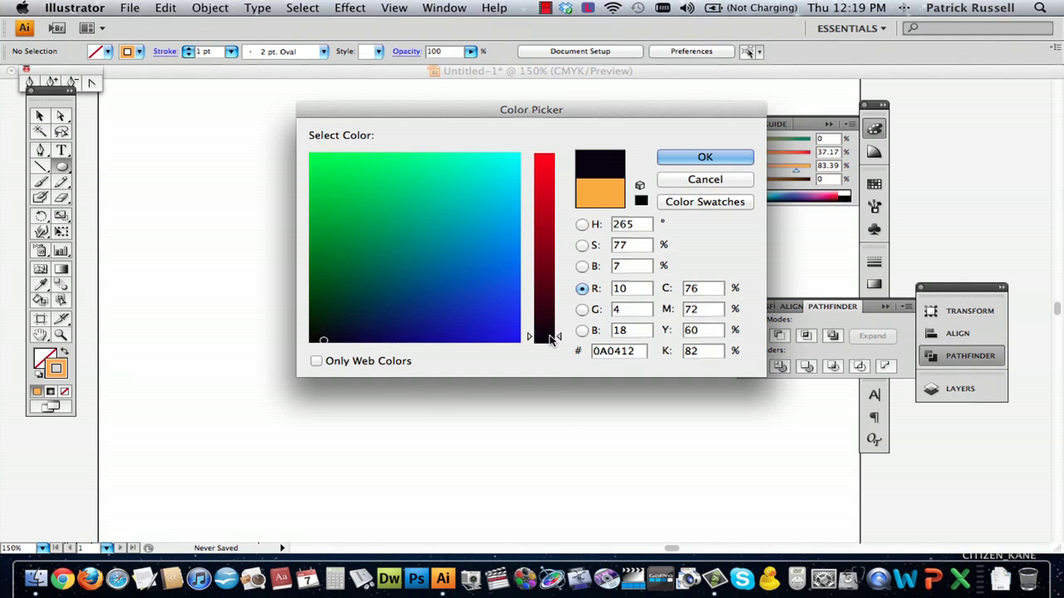
pyautogui.moveTo(550, 339); pyautogui.dragTo(543, 349)
pyautogui.click(312, 342)
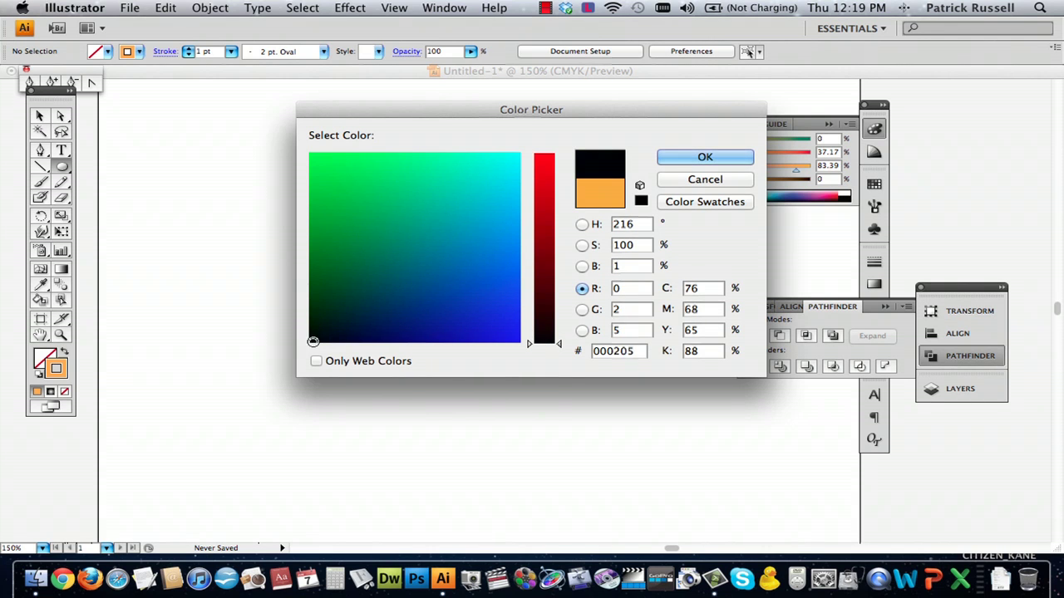
pyautogui.moveTo(312, 342); pyautogui.dragTo(309, 344)
pyautogui.click(748, 157)
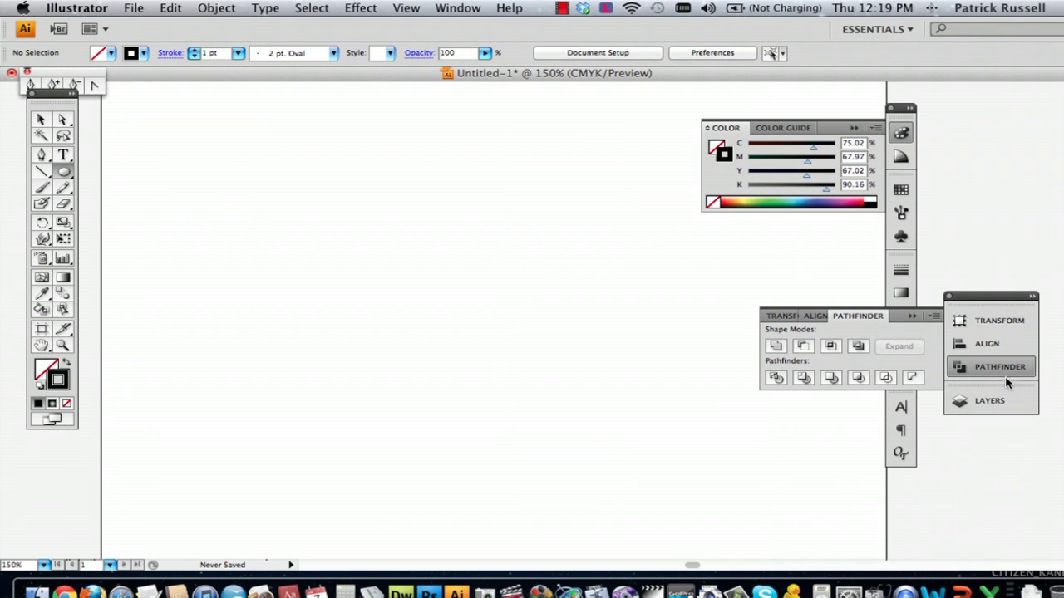
pyautogui.click(987, 400)
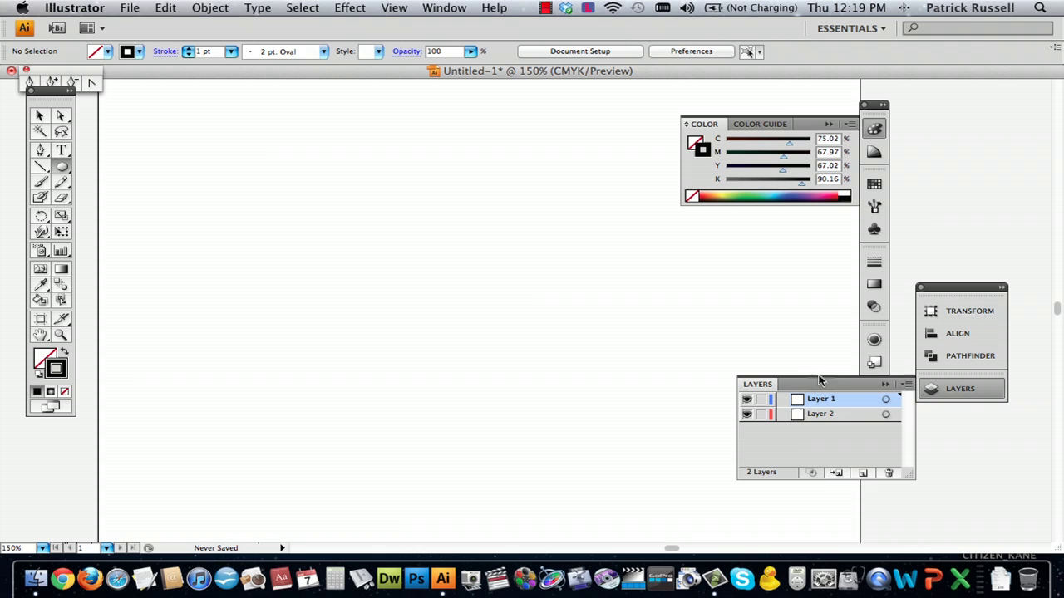
pyautogui.click(864, 473)
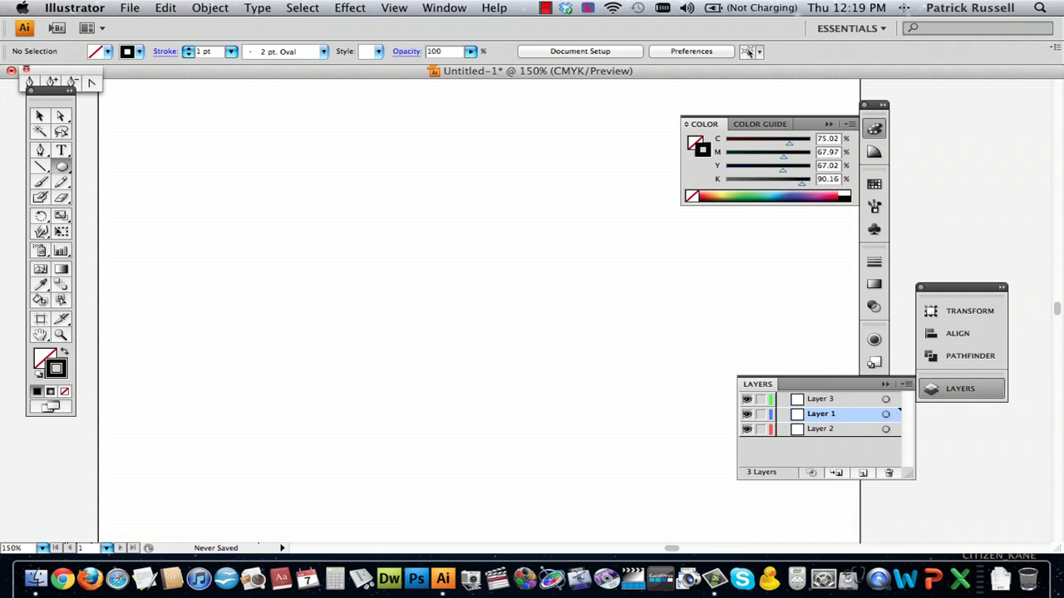
# Draw a wide unfilled oval and pull the upper and lower curve handles at its left anchor
pyautogui.moveTo(311, 214); pyautogui.dragTo(514, 300)
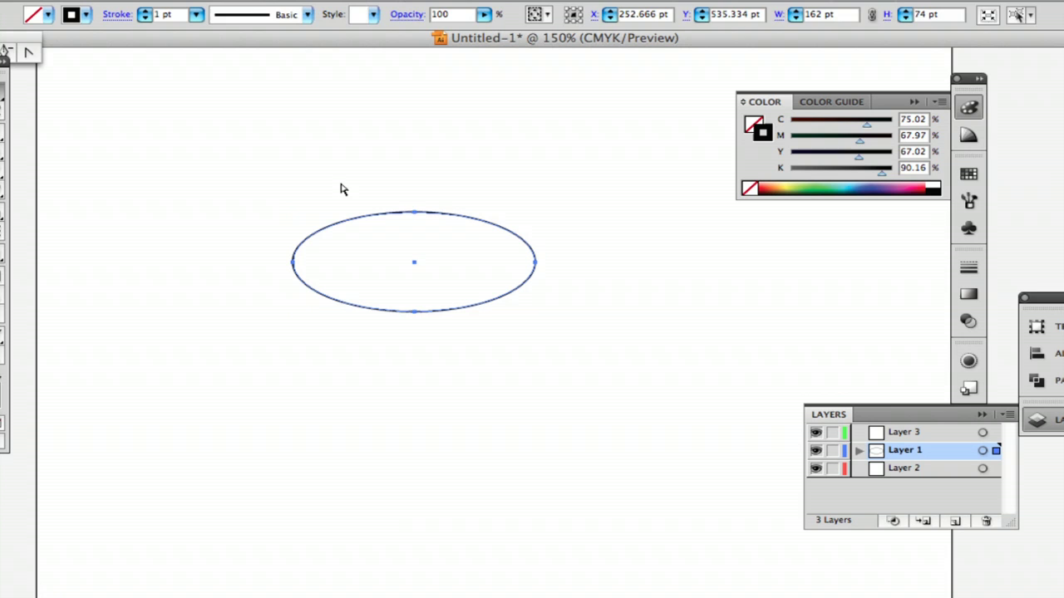
pyautogui.click(368, 270)
pyautogui.click(292, 265)
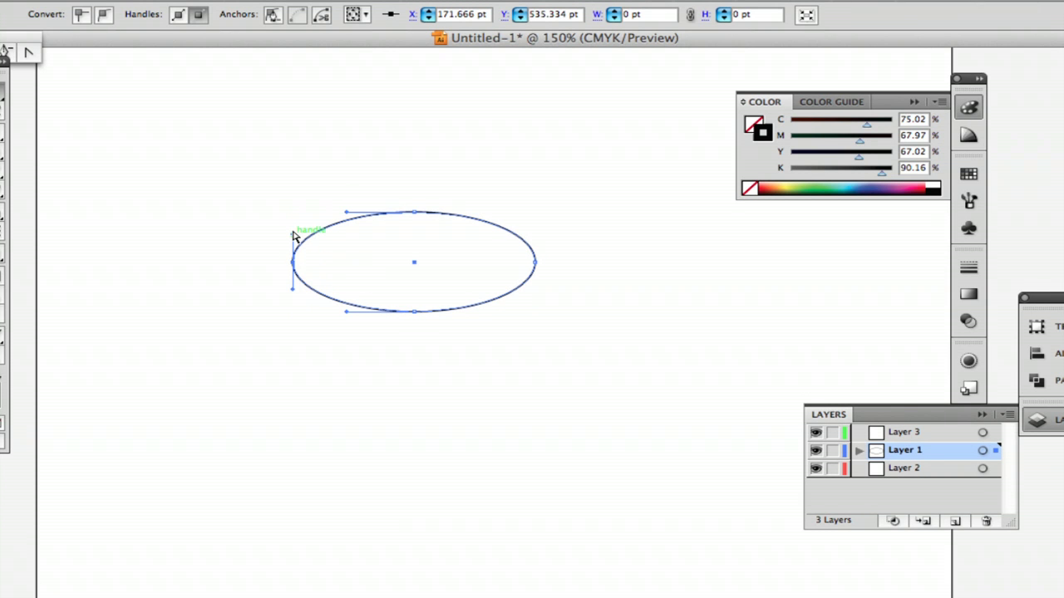
pyautogui.moveTo(293, 237)
pyautogui.mouseDown()
pyautogui.moveTo(308, 232)
pyautogui.moveTo(297, 222)
pyautogui.moveTo(283, 236)
pyautogui.moveTo(305, 227)
pyautogui.moveTo(292, 224)
pyautogui.mouseUp()
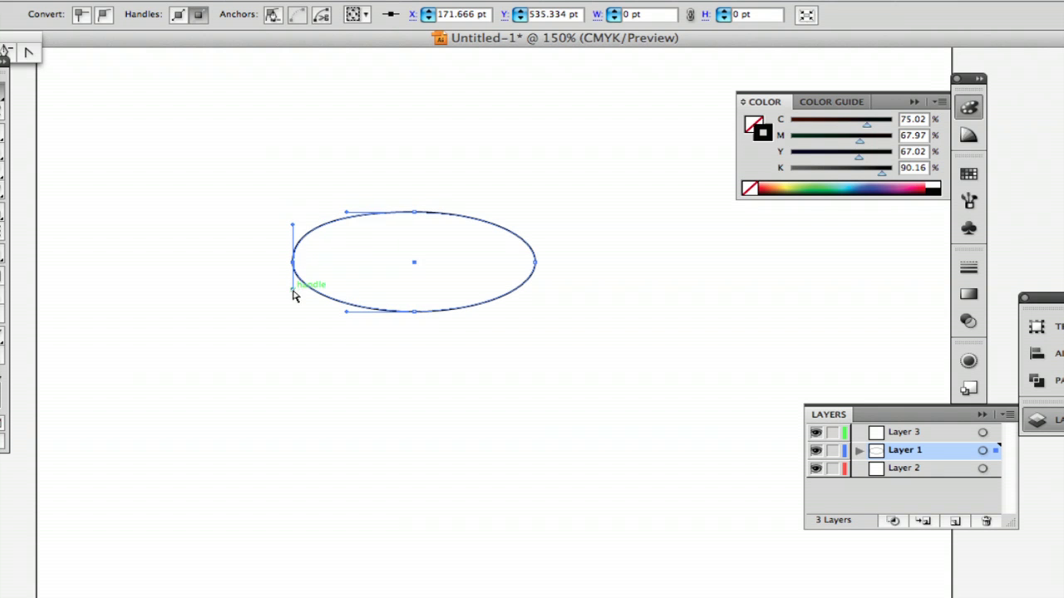
pyautogui.moveTo(292, 293)
pyautogui.mouseDown()
pyautogui.moveTo(299, 301)
pyautogui.moveTo(290, 302)
pyautogui.mouseUp()
pyautogui.click(246, 248)
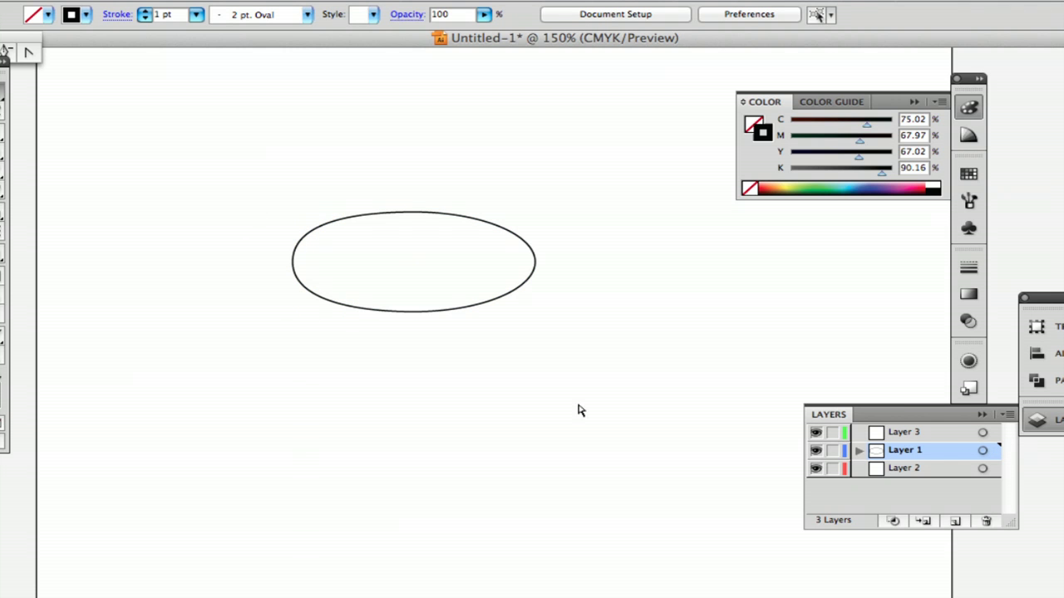
pyautogui.moveTo(599, 371); pyautogui.dragTo(426, 173)
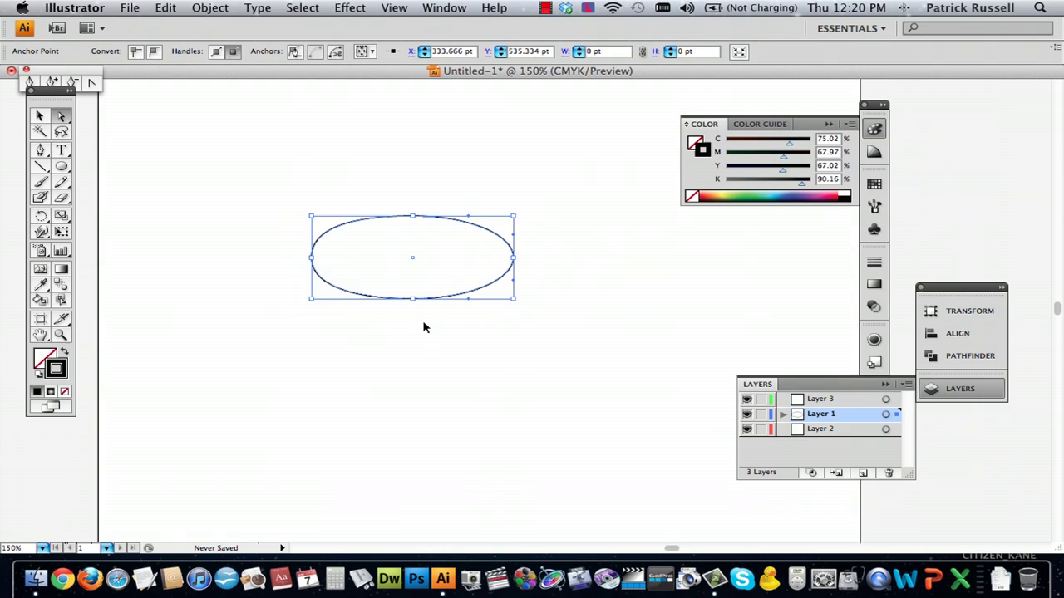
# Delete the oval's right half and place a copy of the left arc to the right
pyautogui.click(517, 346)
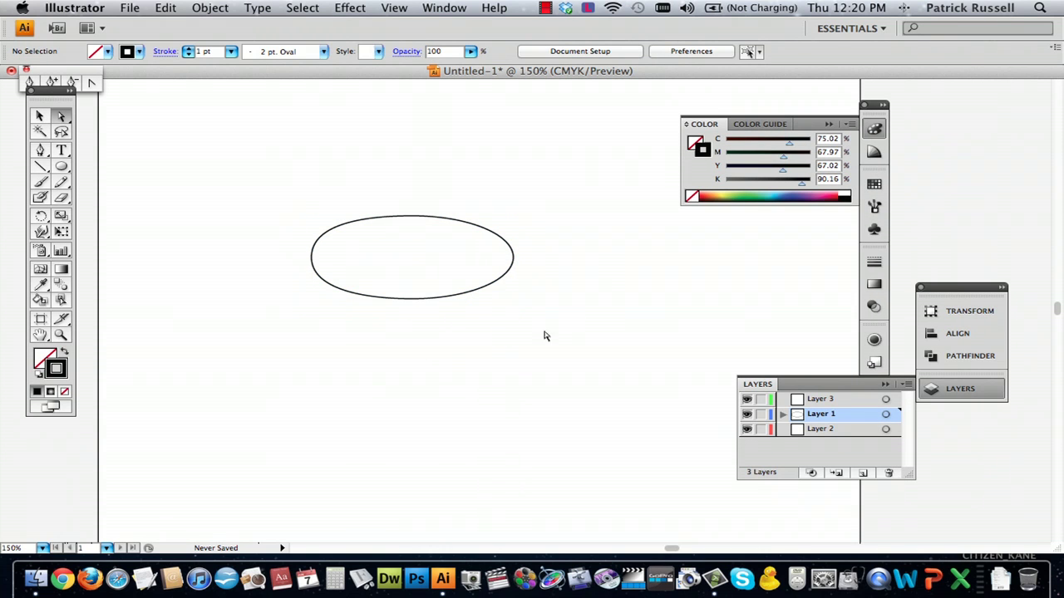
pyautogui.moveTo(525, 268); pyautogui.dragTo(416, 191)
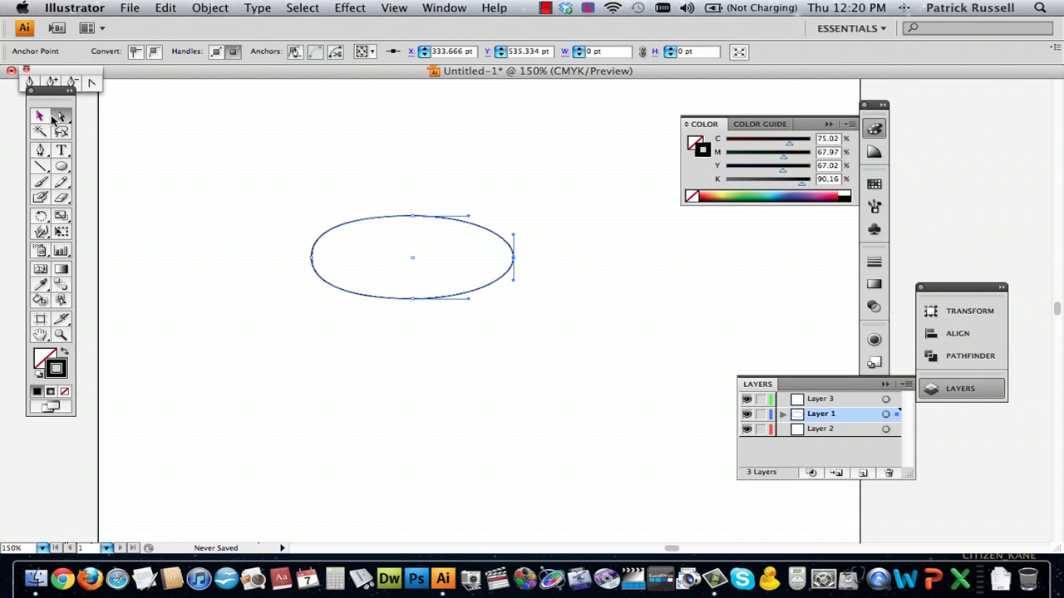
pyautogui.press('Delete')
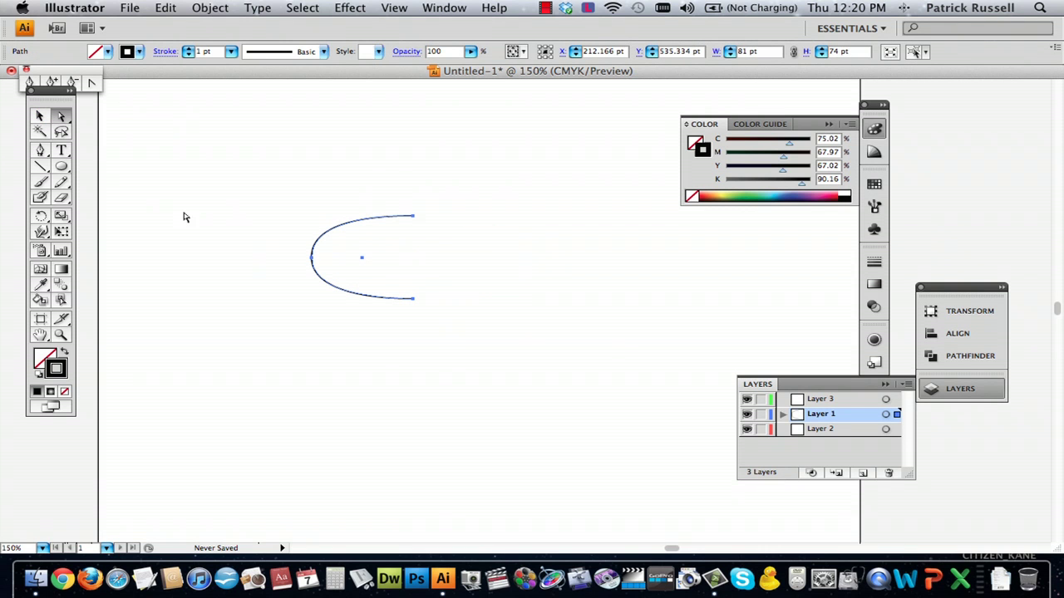
pyautogui.click(40, 118)
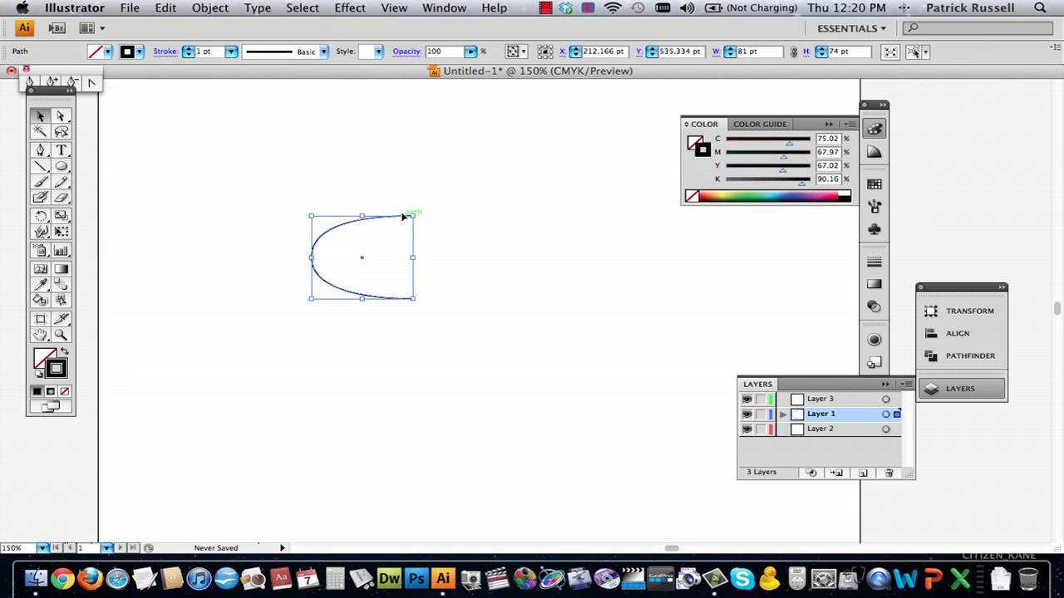
pyautogui.moveTo(400, 219); pyautogui.dragTo(513, 223)
# Reflect the arc copy vertically and join it to the left arc
pyautogui.rightClick(513, 221)
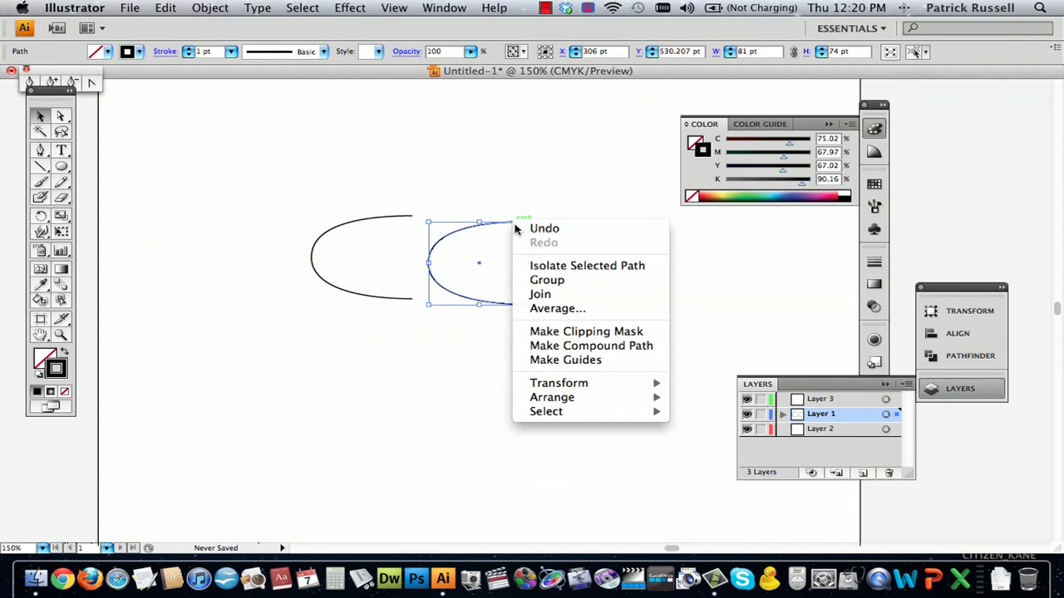
pyautogui.moveTo(626, 387)
pyautogui.click(752, 435)
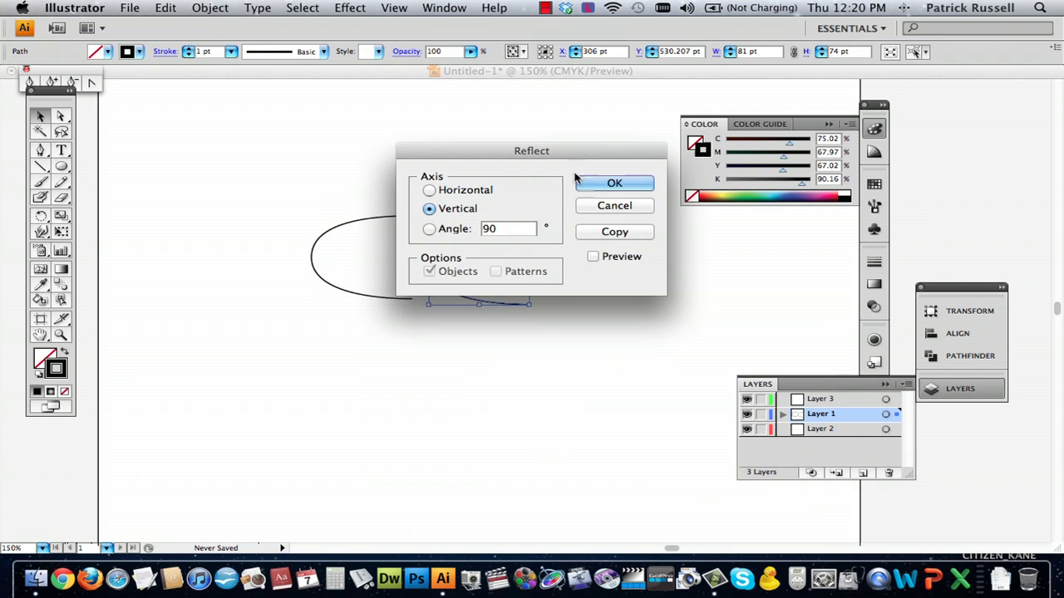
pyautogui.click(612, 184)
pyautogui.moveTo(507, 233)
pyautogui.mouseDown()
pyautogui.moveTo(473, 230)
pyautogui.moveTo(490, 232)
pyautogui.mouseUp()
pyautogui.click(506, 204)
# Reopen the Reflect settings for the right arc and cancel without changes
pyautogui.moveTo(427, 177); pyautogui.dragTo(506, 304)
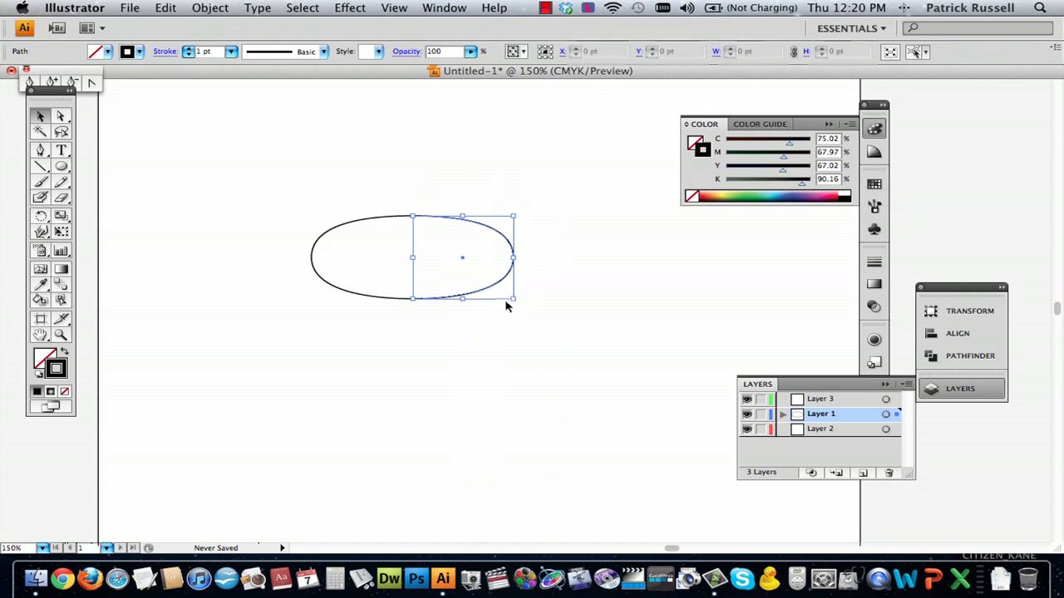
pyautogui.rightClick(510, 240)
pyautogui.moveTo(599, 397)
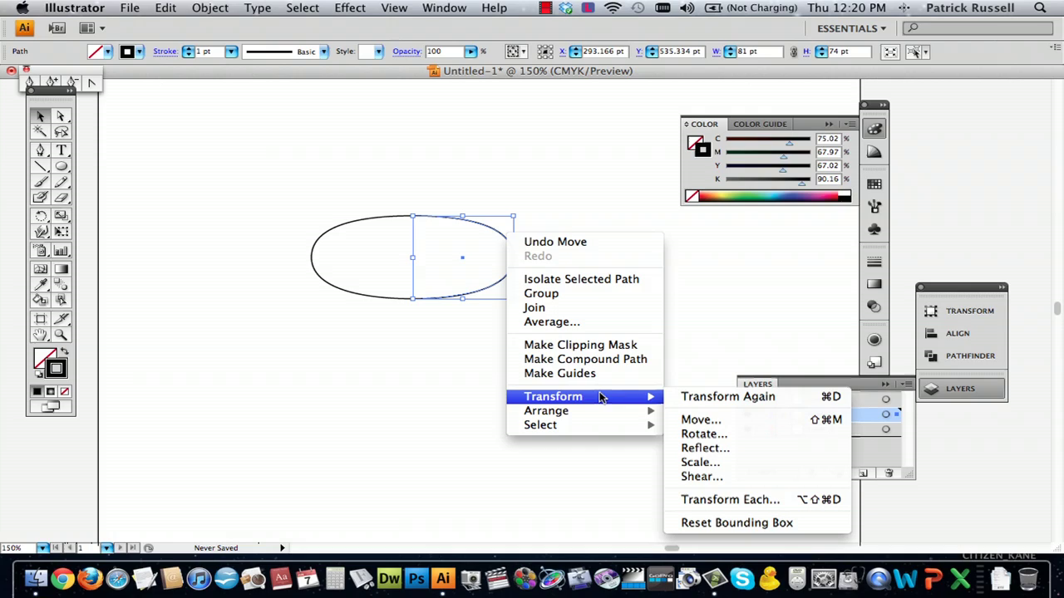
pyautogui.click(727, 471)
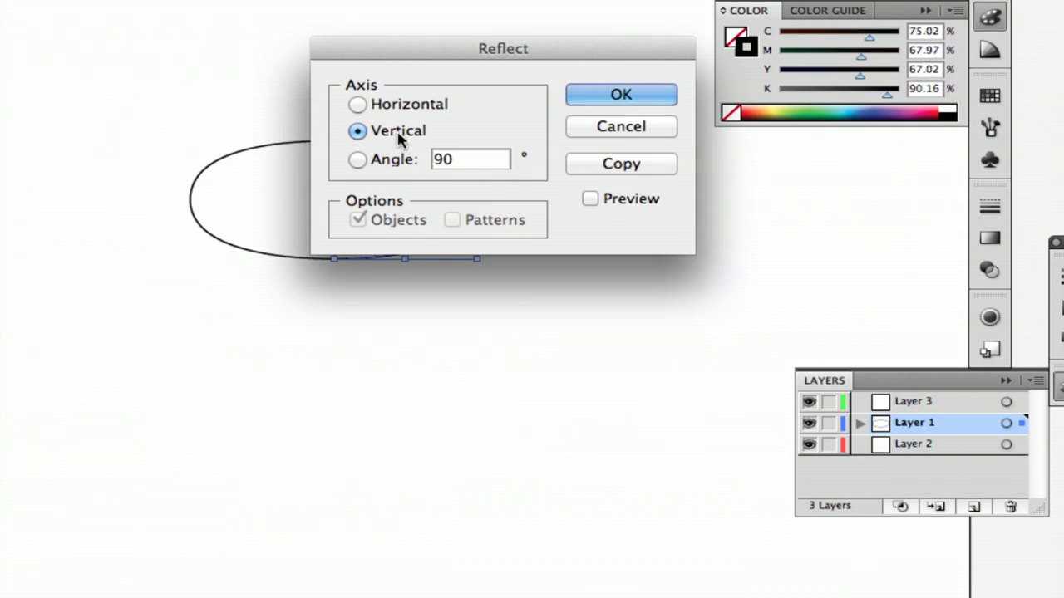
pyautogui.click(619, 127)
pyautogui.click(540, 195)
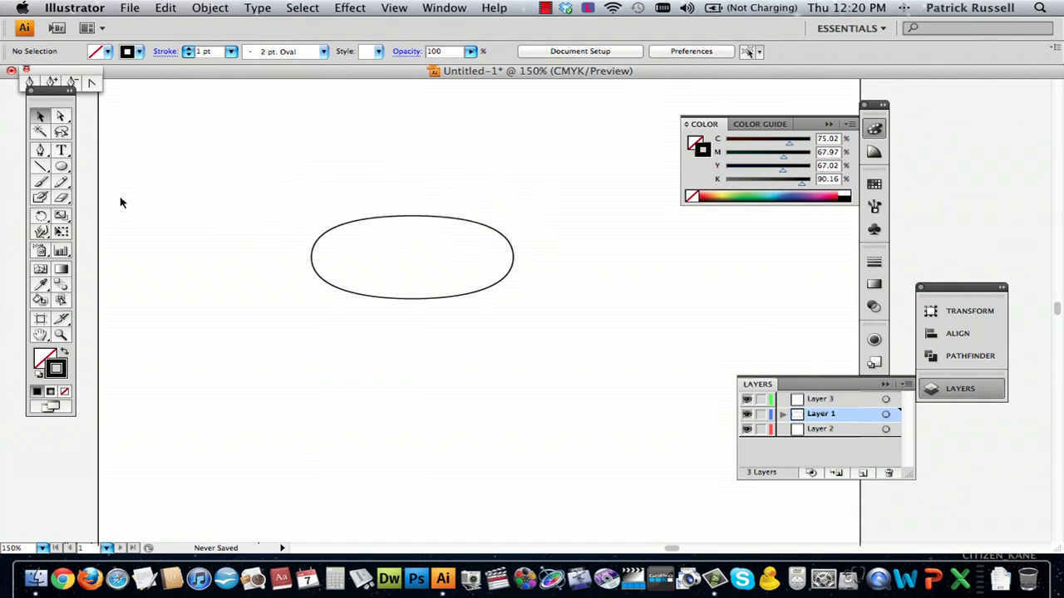
# Draw a smaller oval, about 137 by 42.67 pt, inside the outer one and nudge it into place
pyautogui.click(66, 168)
pyautogui.moveTo(321, 181); pyautogui.dragTo(502, 267)
pyautogui.click(41, 117)
pyautogui.click(559, 290)
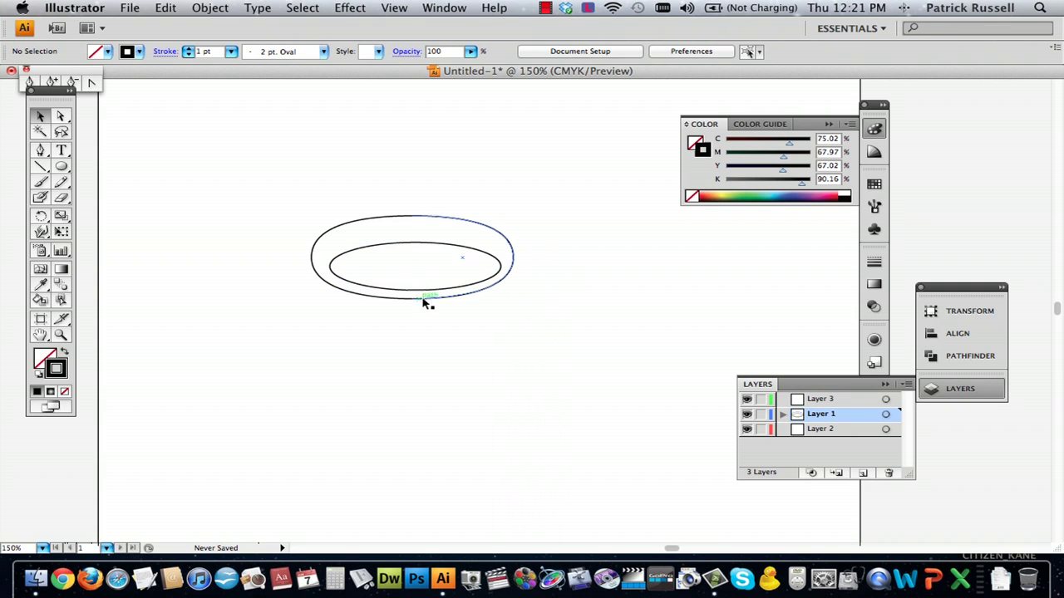
pyautogui.click(337, 279)
pyautogui.click(413, 198)
pyautogui.moveTo(332, 274); pyautogui.dragTo(326, 271)
pyautogui.click(306, 195)
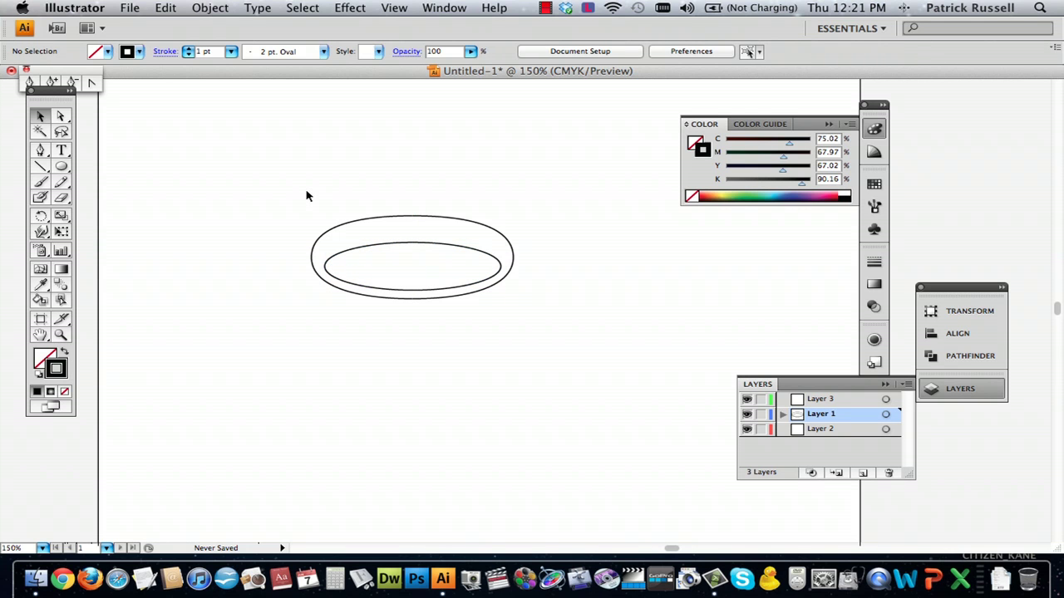
# Select both halves of the outer ellipse and look for the Pathfinder panel
pyautogui.click(388, 215)
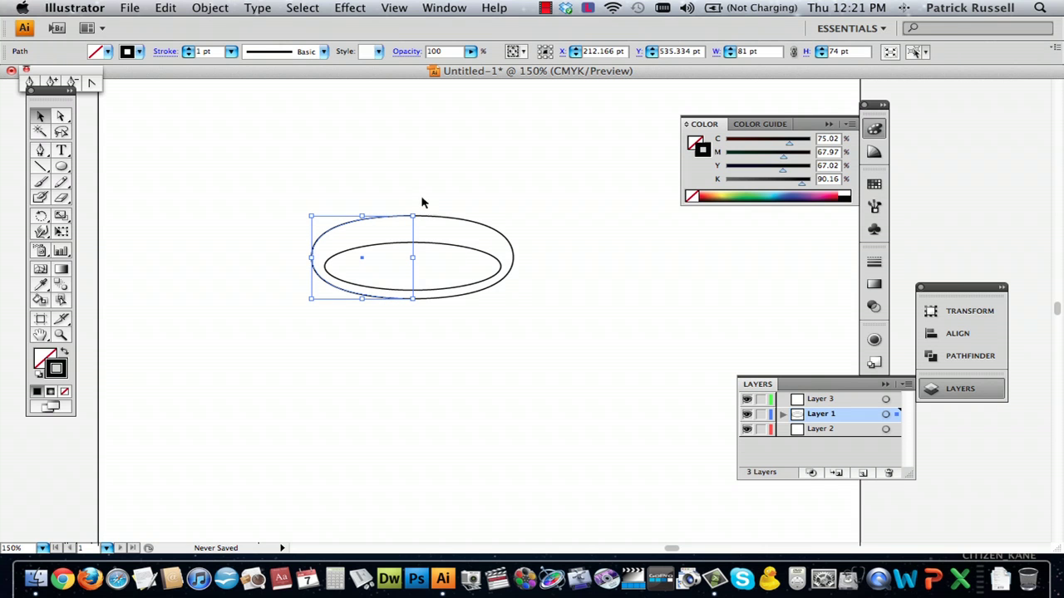
pyautogui.click(350, 193)
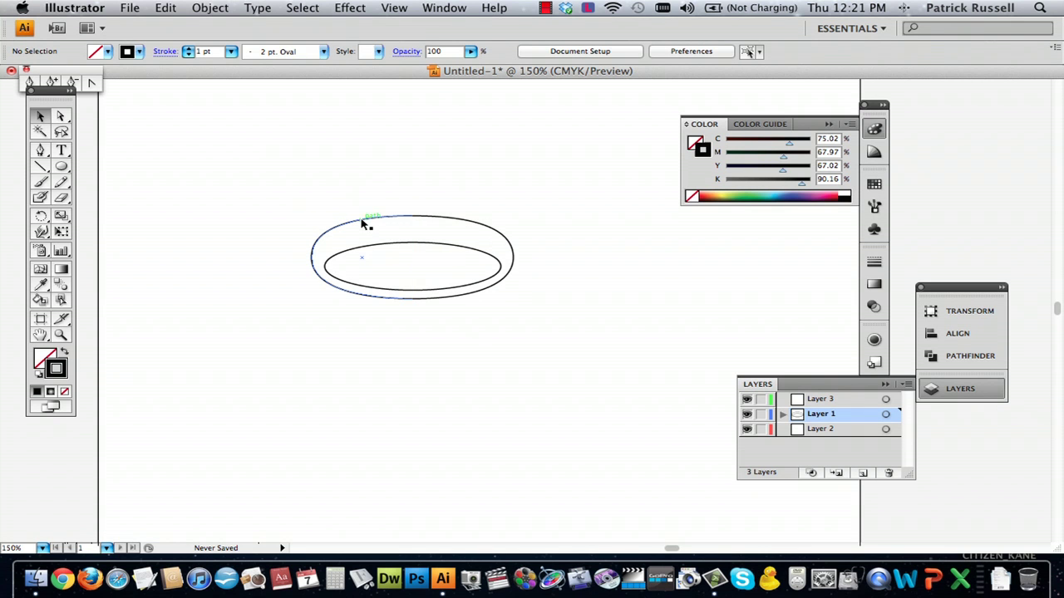
pyautogui.click(363, 224)
pyautogui.click(446, 220)
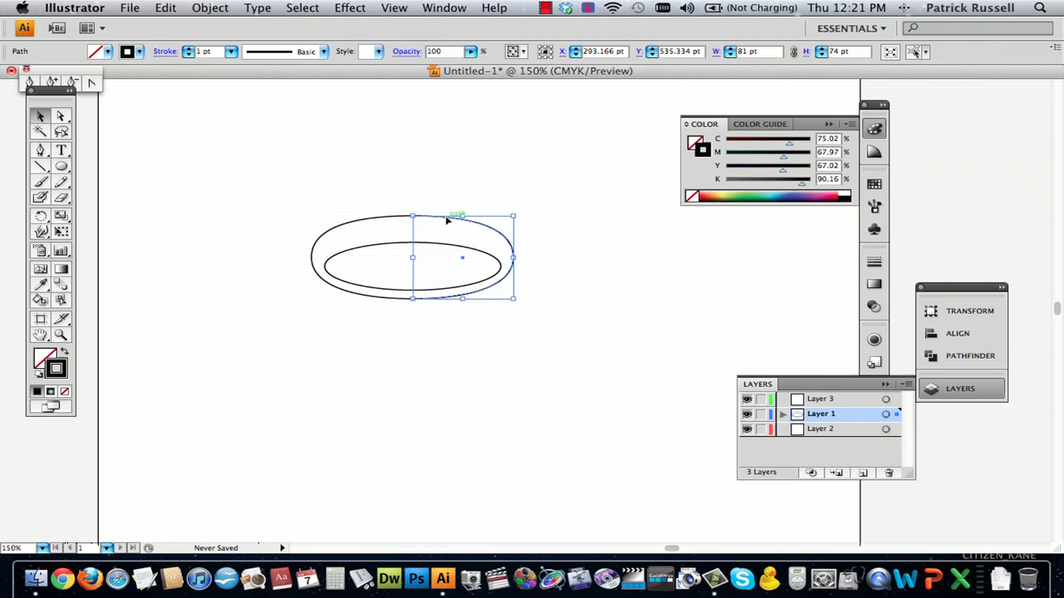
pyautogui.click(380, 215)
pyautogui.click(381, 219)
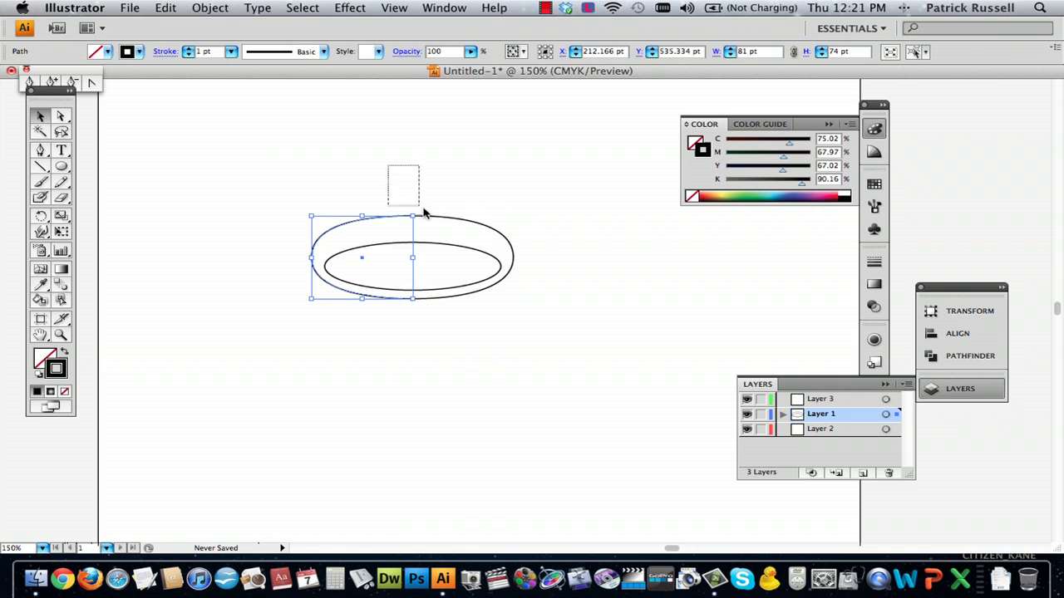
pyautogui.moveTo(438, 218); pyautogui.dragTo(476, 240)
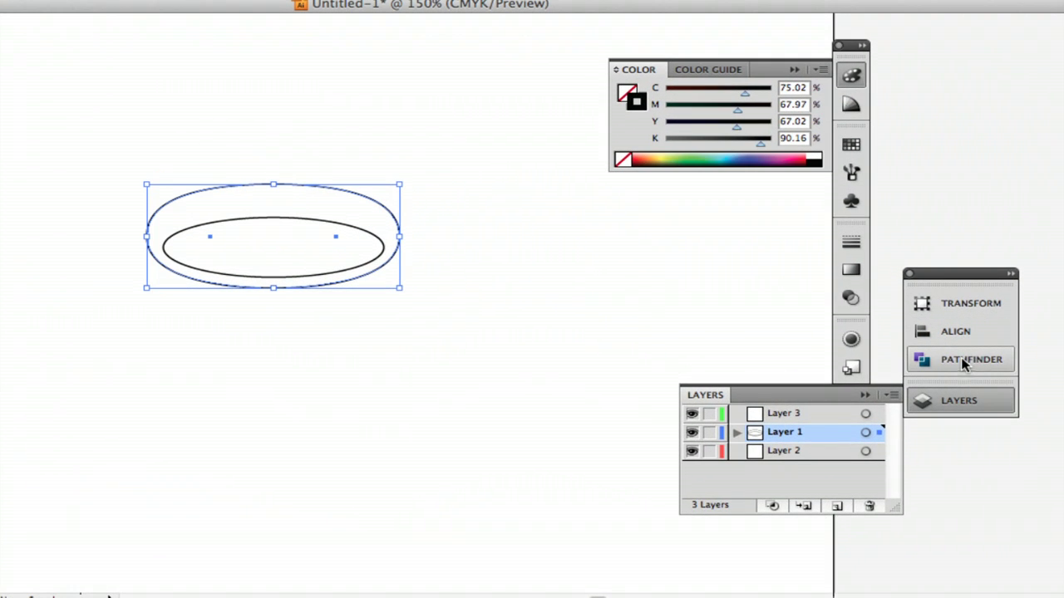
pyautogui.click(970, 358)
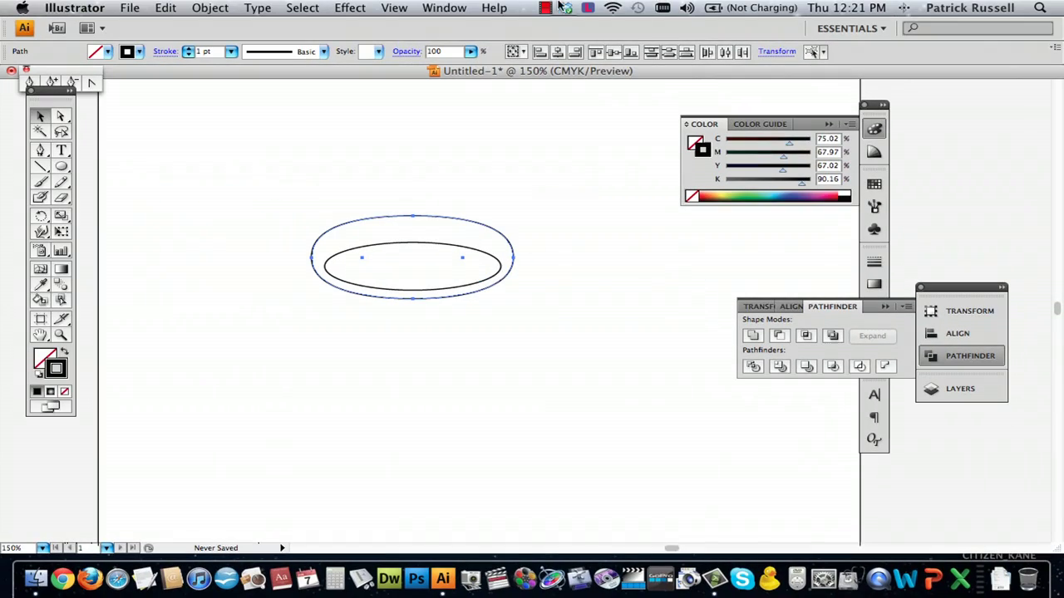
pyautogui.click(444, 8)
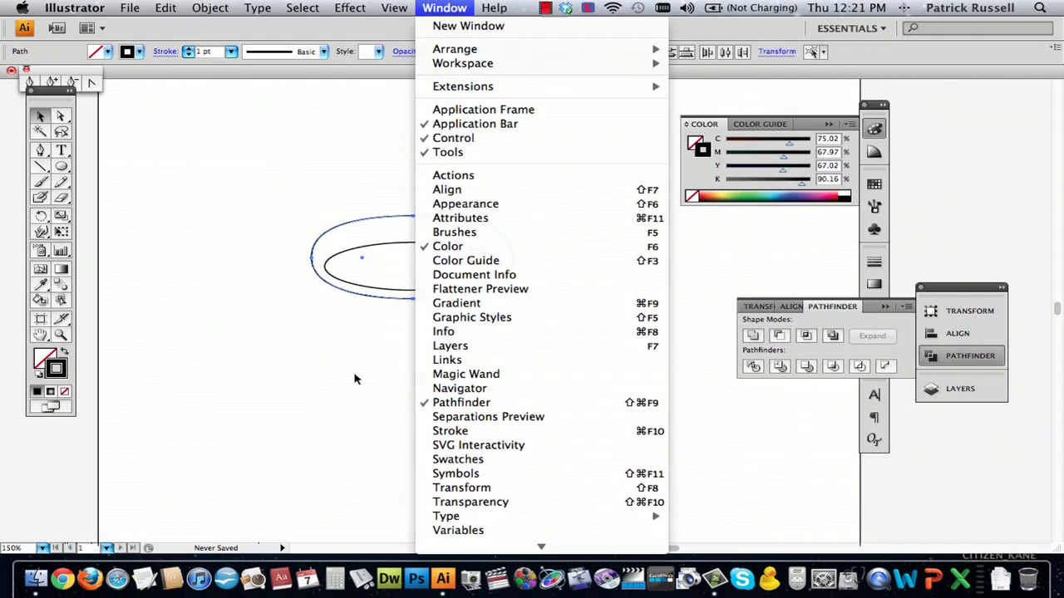
pyautogui.click(355, 379)
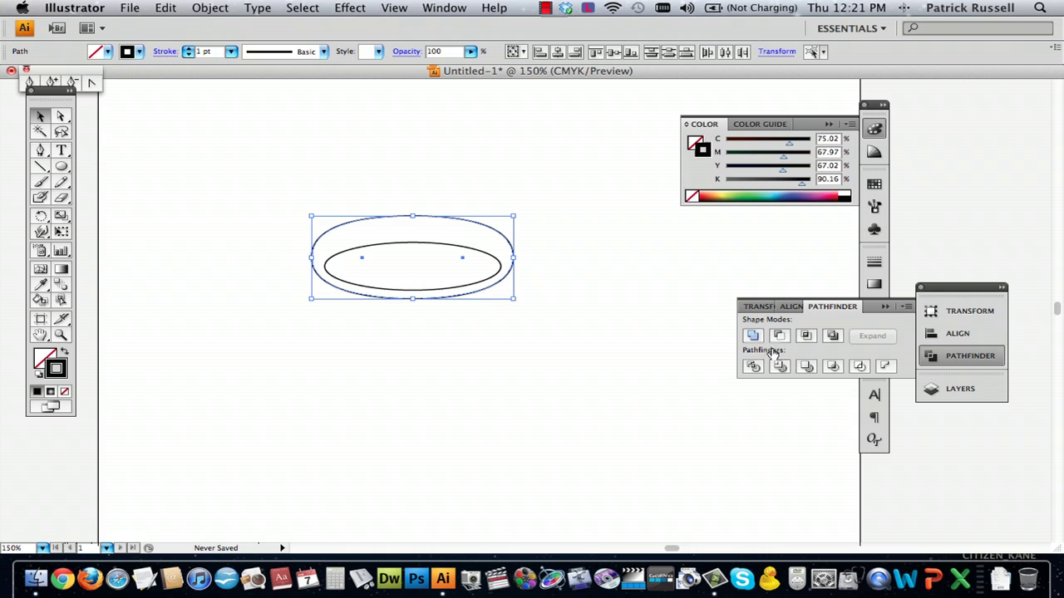
pyautogui.click(422, 159)
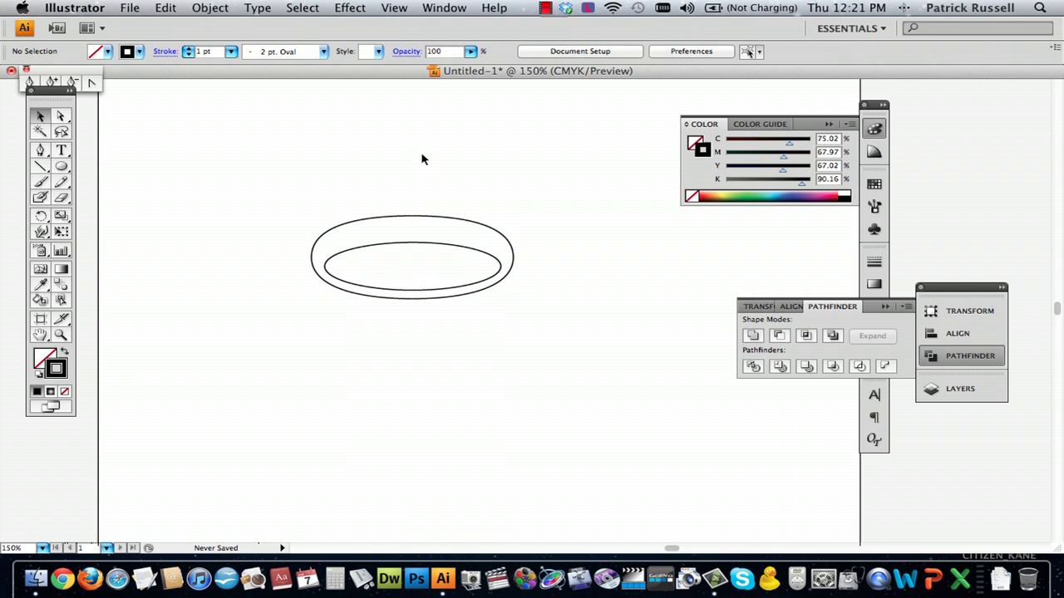
# Unite the two outer halves into one closed oval with Pathfinder
pyautogui.click(403, 244)
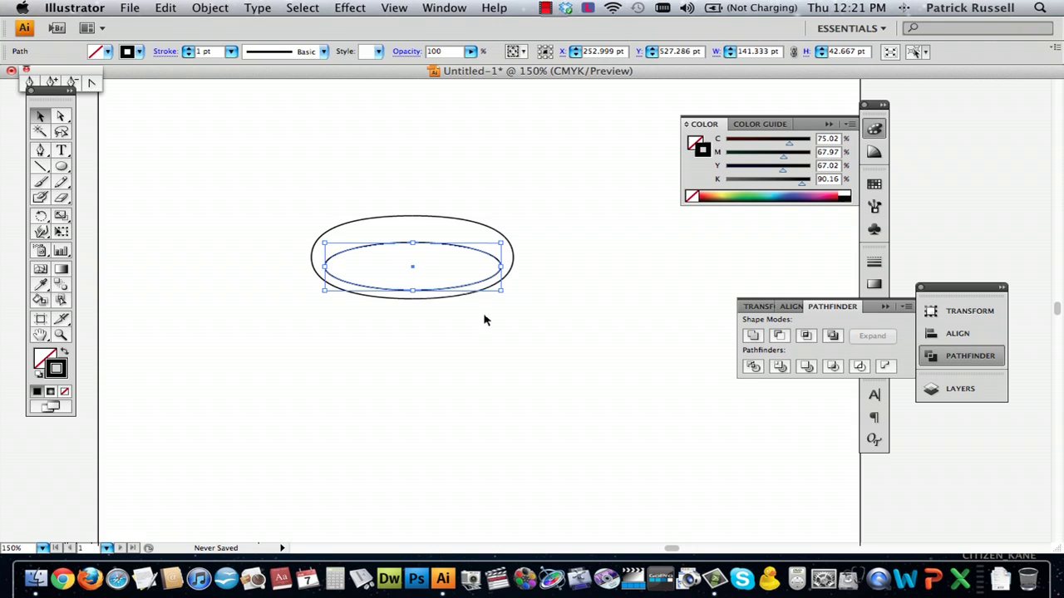
pyautogui.click(407, 220)
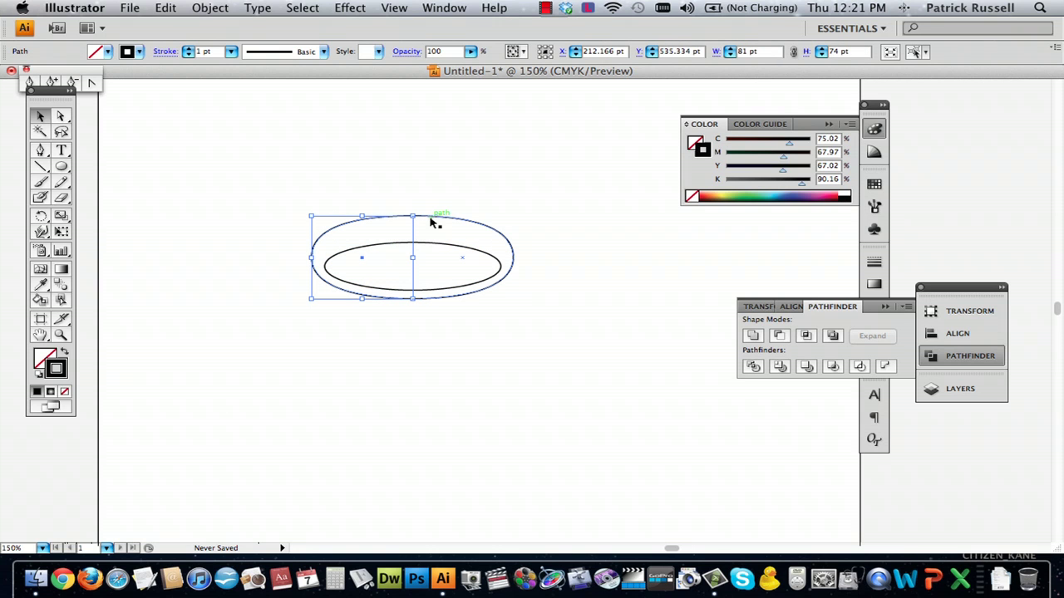
pyautogui.moveTo(345, 180); pyautogui.dragTo(494, 245)
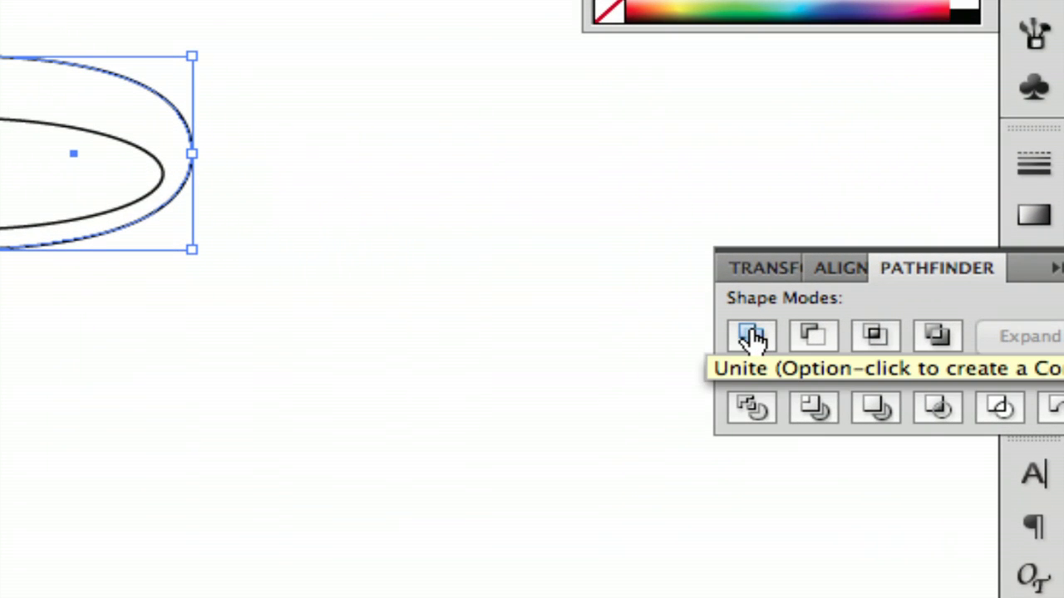
pyautogui.click(753, 336)
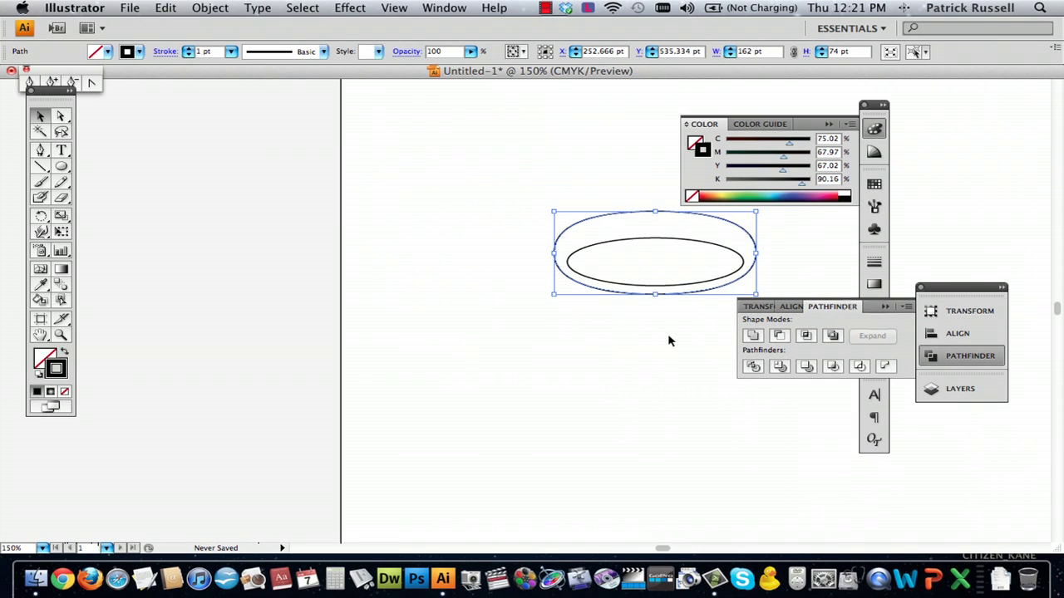
pyautogui.hscroll(5, 668, 333)
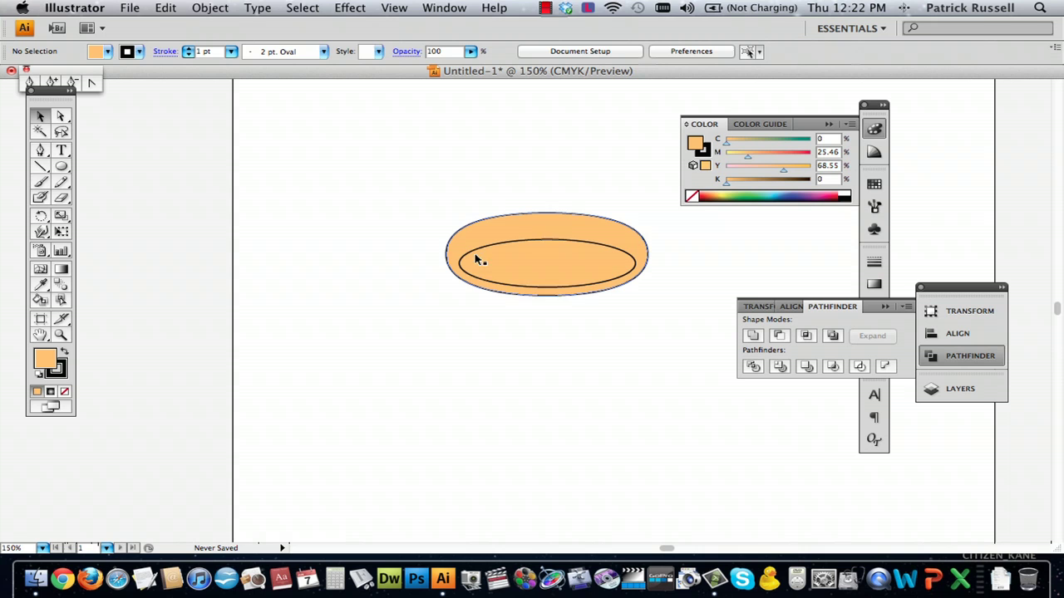
# Select the ovals and apply the light orange fill (C0 M25.46 Y68.55 K0)
pyautogui.moveTo(555, 176); pyautogui.dragTo(595, 331)
pyautogui.click(535, 174)
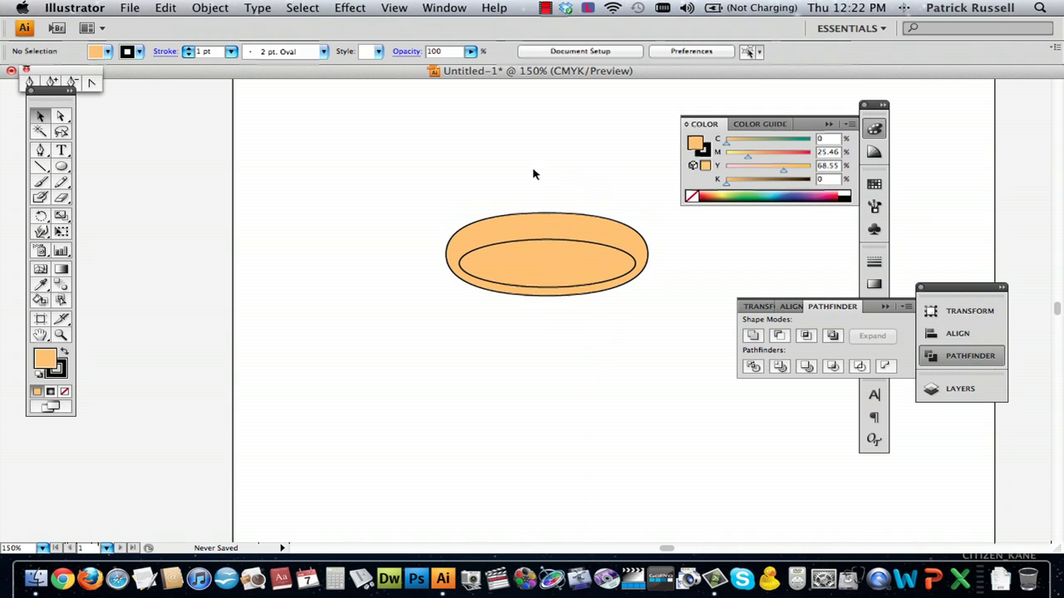
pyautogui.click(523, 254)
pyautogui.click(40, 301)
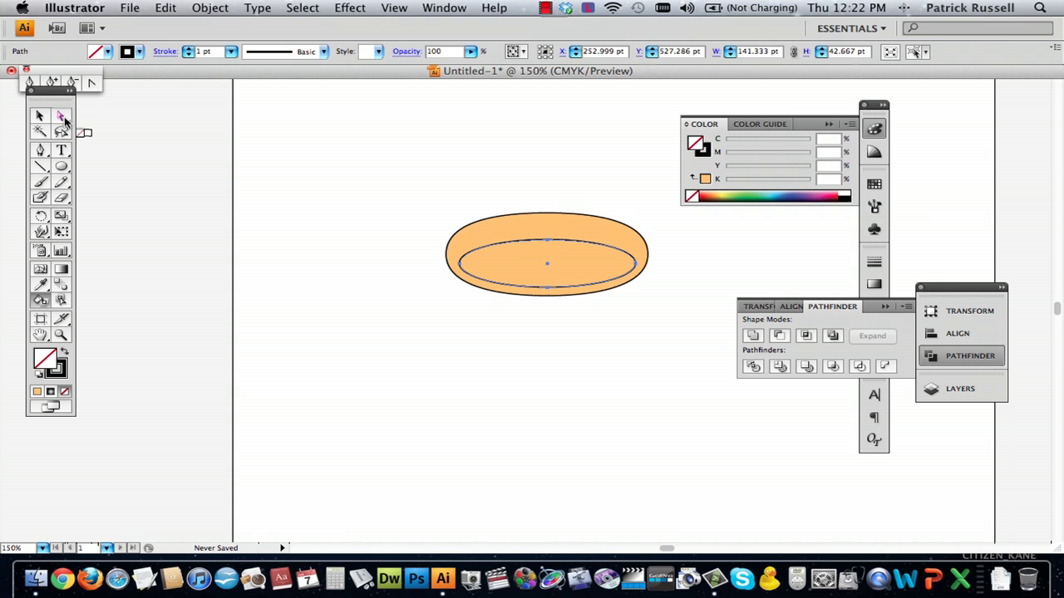
pyautogui.click(39, 117)
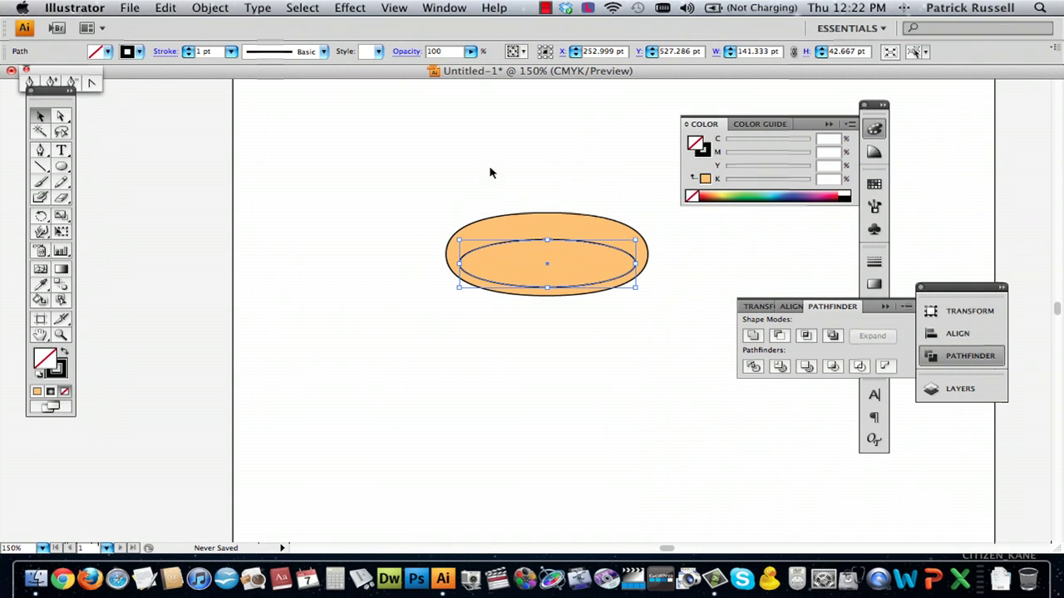
# Subtract the inner oval from the outer one with Minus Front to make a hollow ring
pyautogui.moveTo(490, 172); pyautogui.dragTo(656, 338)
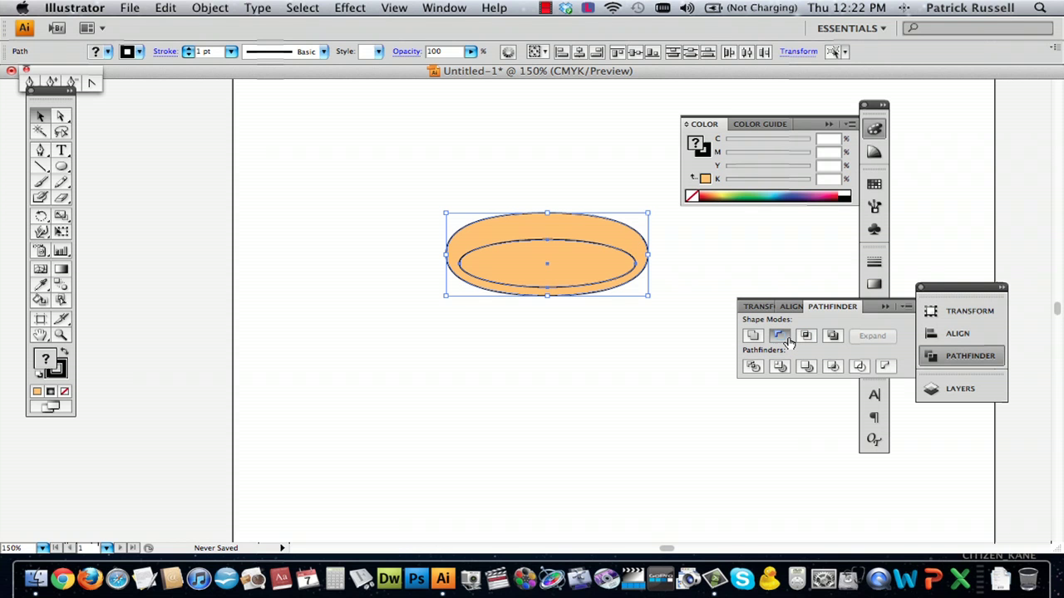
pyautogui.click(787, 341)
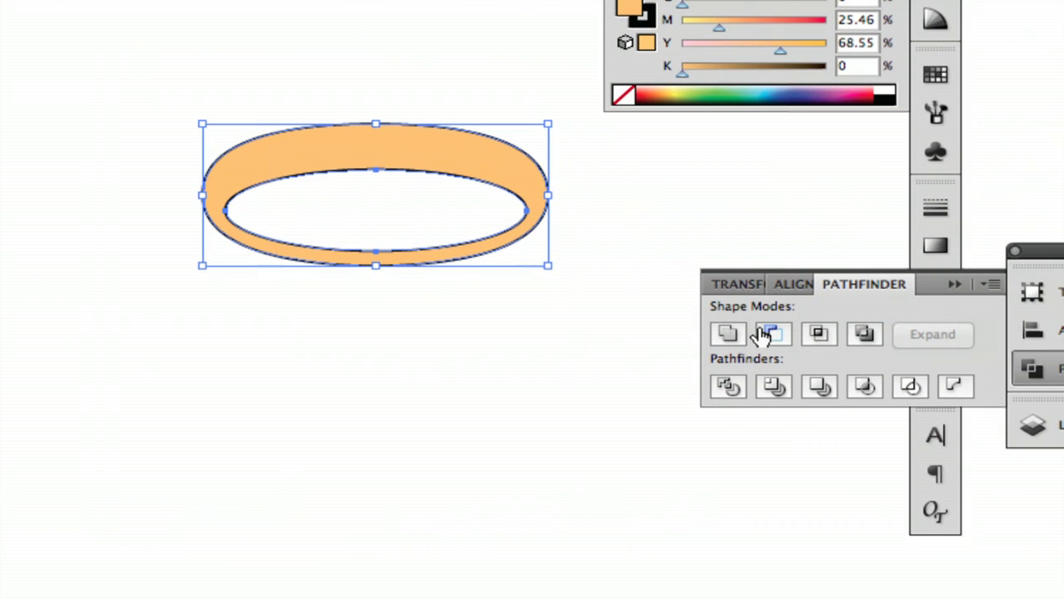
pyautogui.press('a')
pyautogui.press('v')
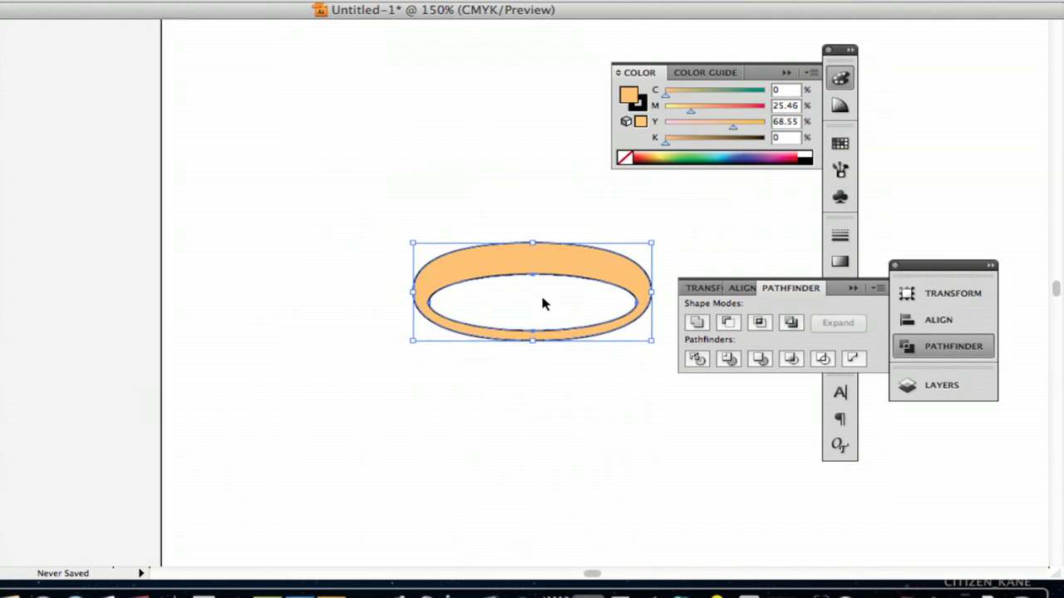
pyautogui.press('a')
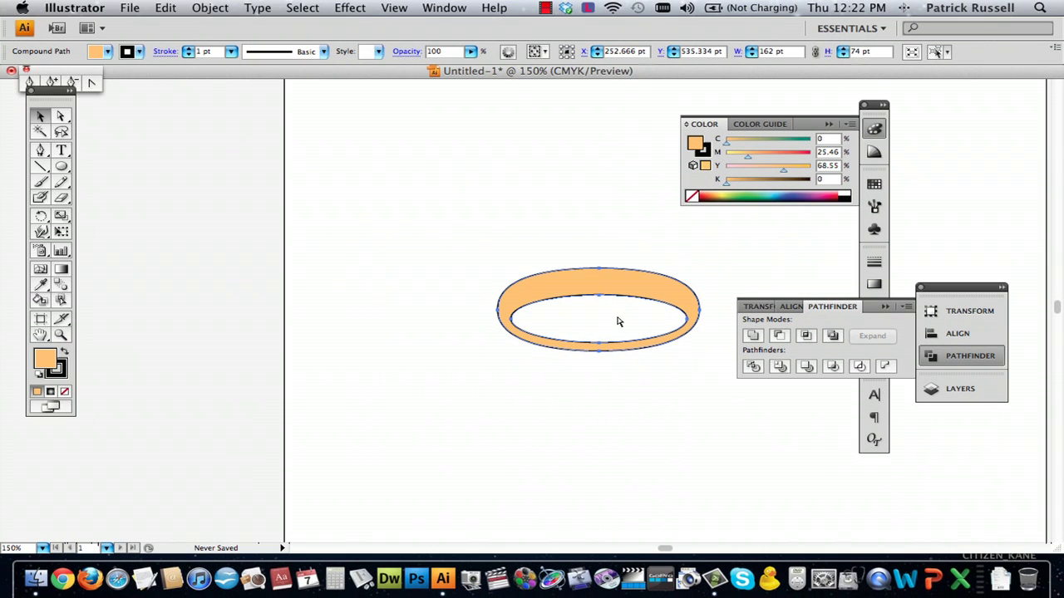
pyautogui.press('v')
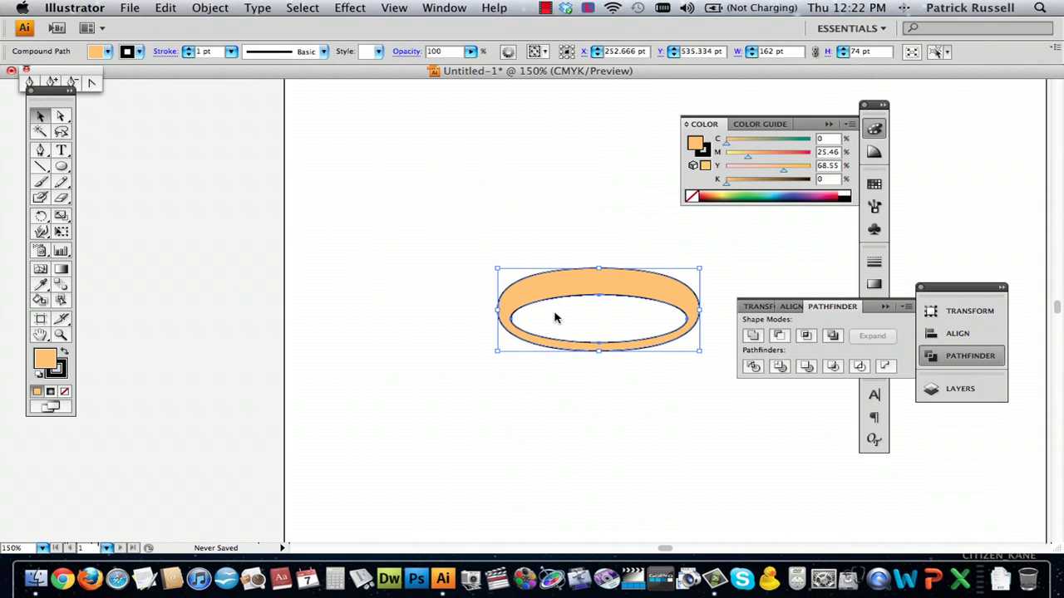
# Move the ring further left on the page
pyautogui.click(555, 317)
pyautogui.moveTo(499, 226); pyautogui.dragTo(700, 393)
pyautogui.moveTo(692, 295); pyautogui.dragTo(550, 297)
pyautogui.click(582, 235)
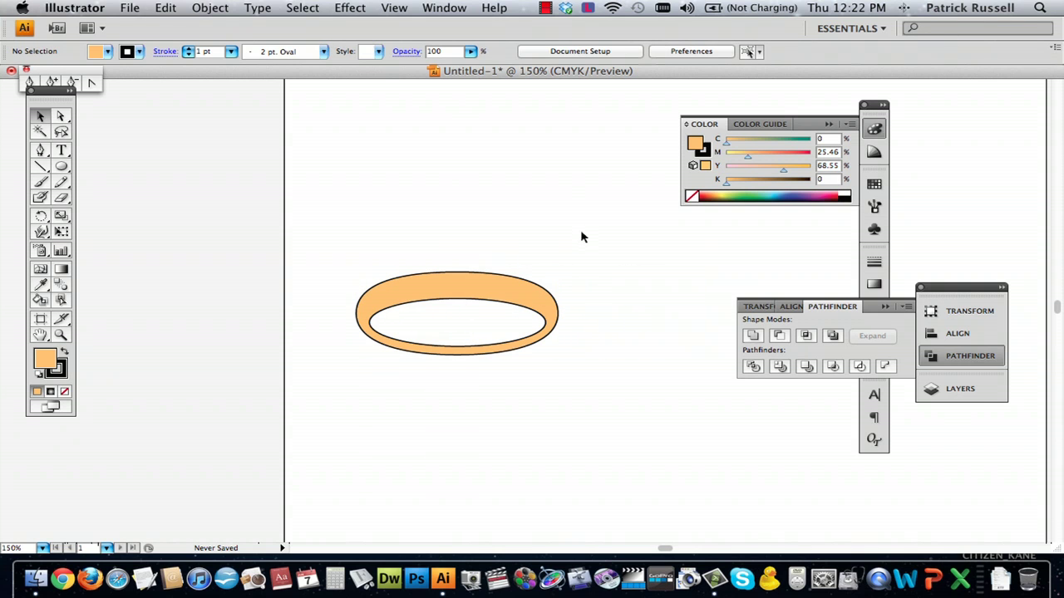
# Make Layer 2 the active layer and set the fill to none
pyautogui.click(947, 388)
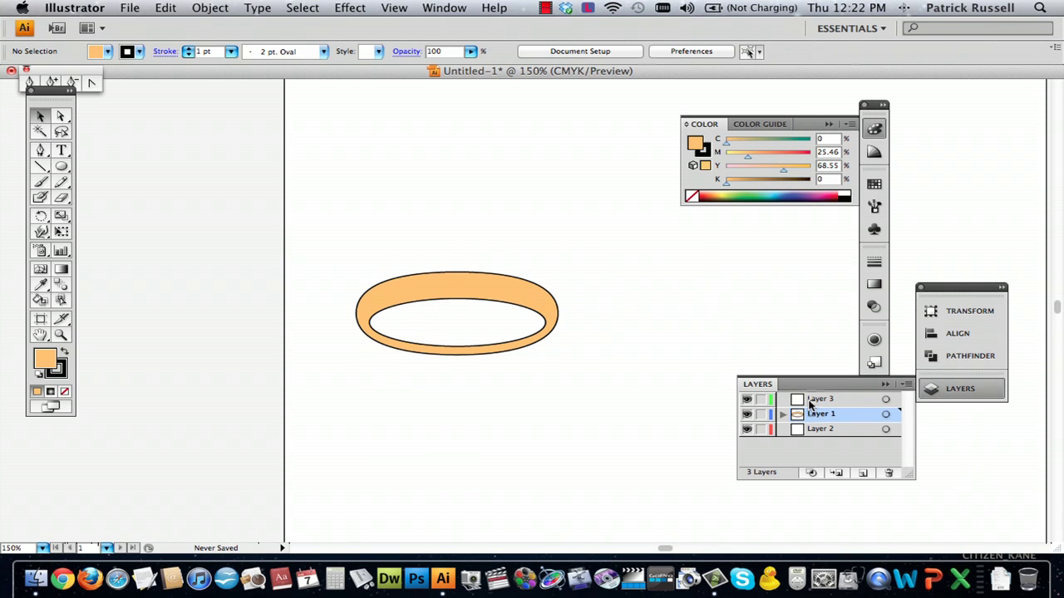
pyautogui.click(810, 434)
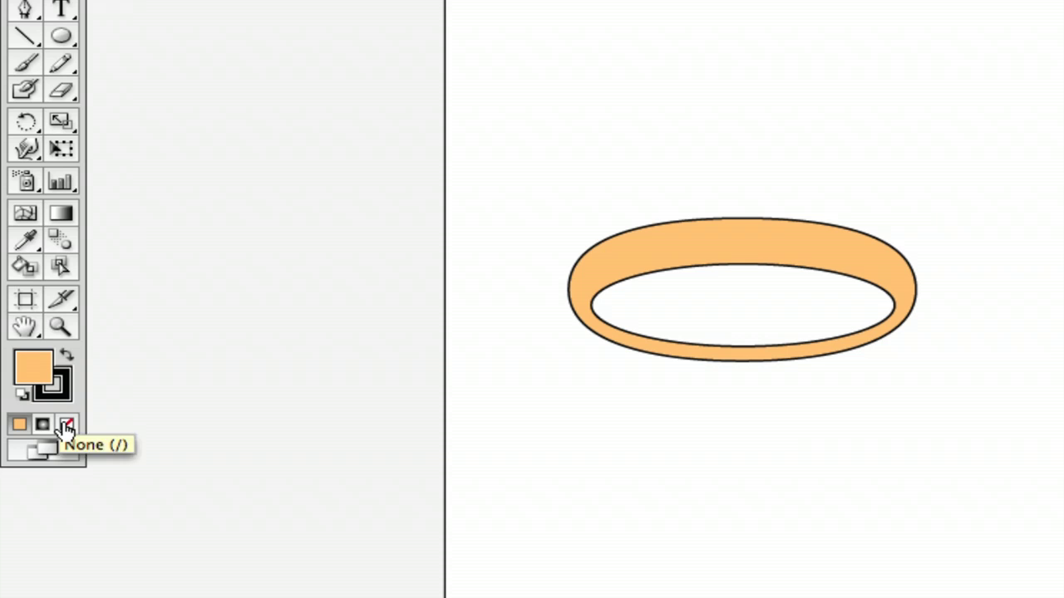
pyautogui.click(66, 428)
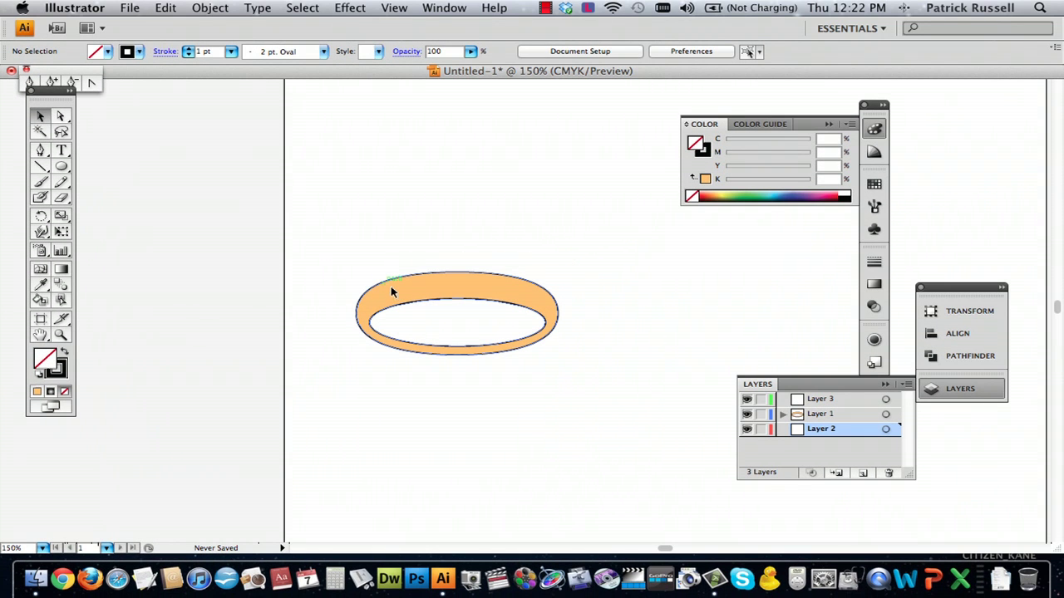
# Draw a curved Pen path, about 141.3 by 13.8 pt, across the ring's inner front edge
pyautogui.click(38, 149)
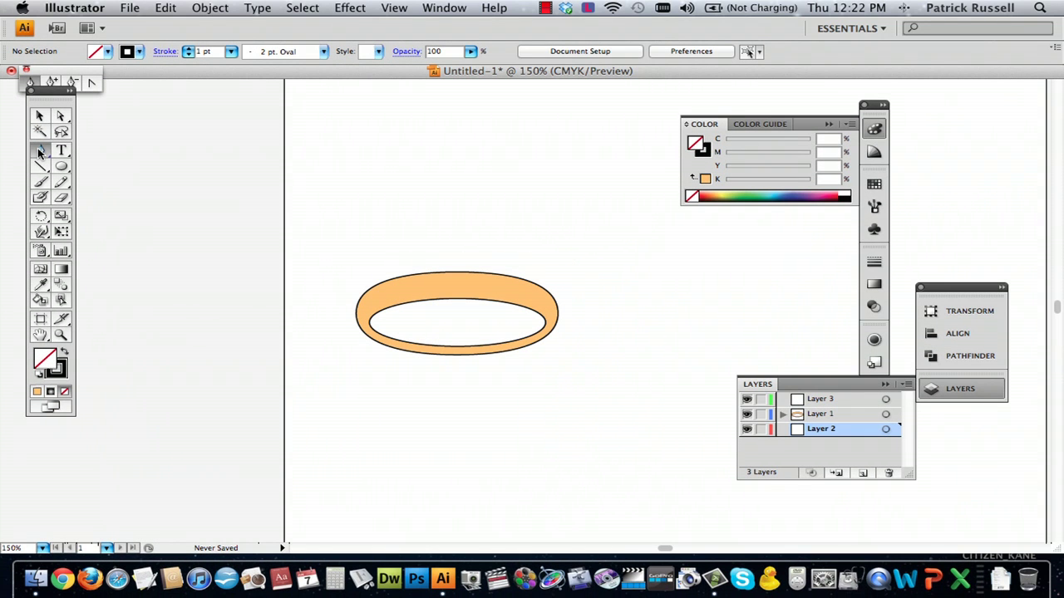
pyautogui.click(370, 322)
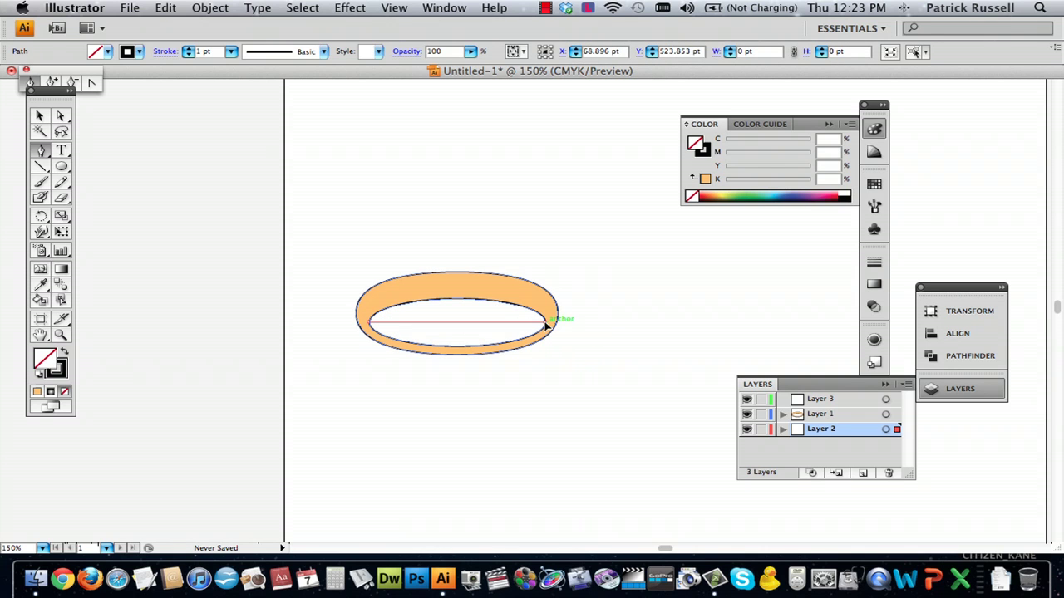
pyautogui.moveTo(546, 327); pyautogui.dragTo(626, 290)
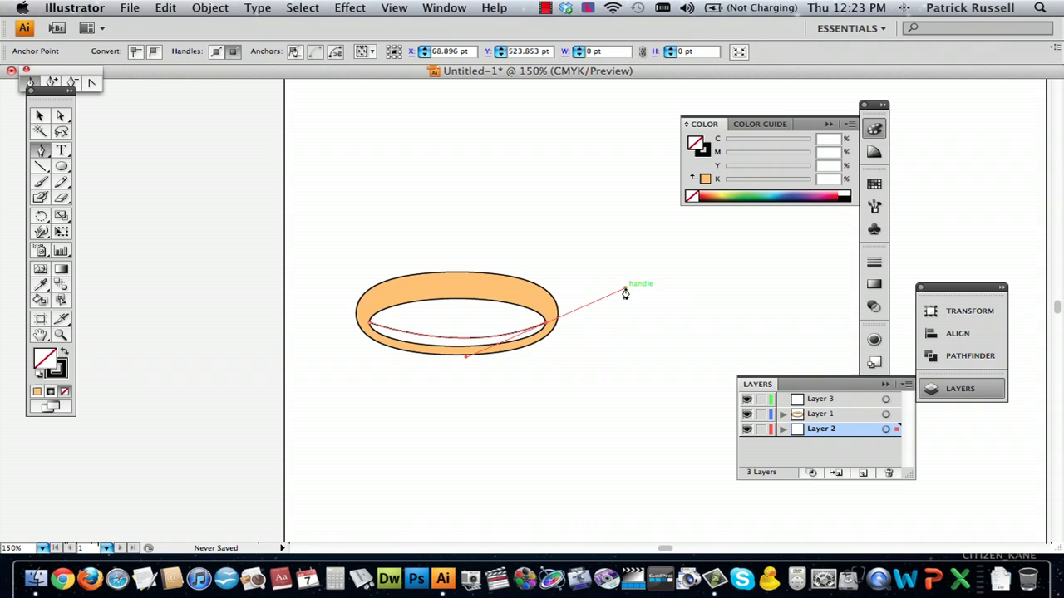
pyautogui.click(40, 117)
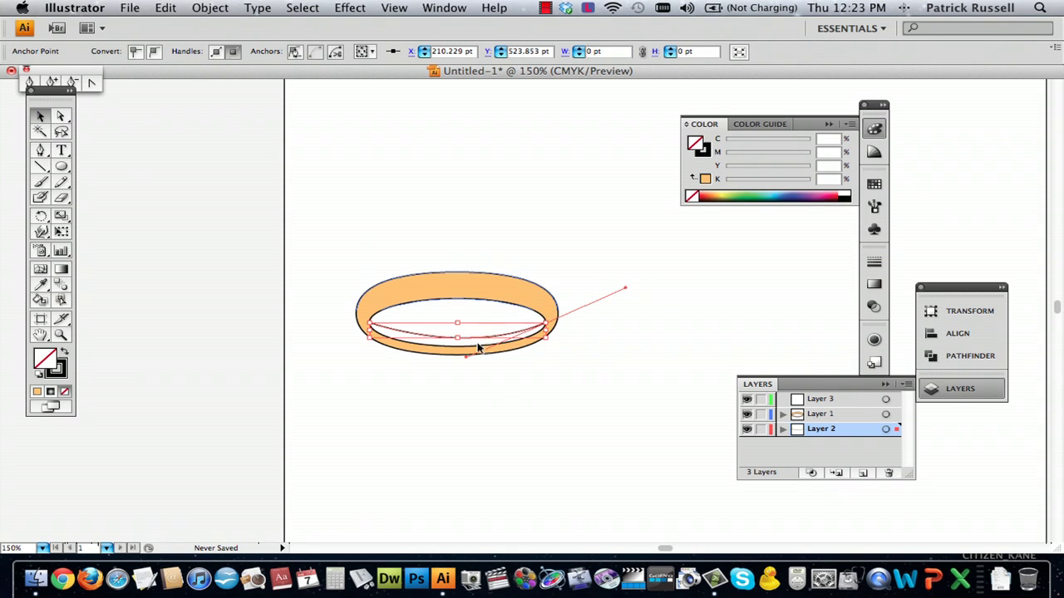
pyautogui.moveTo(480, 323); pyautogui.dragTo(480, 332)
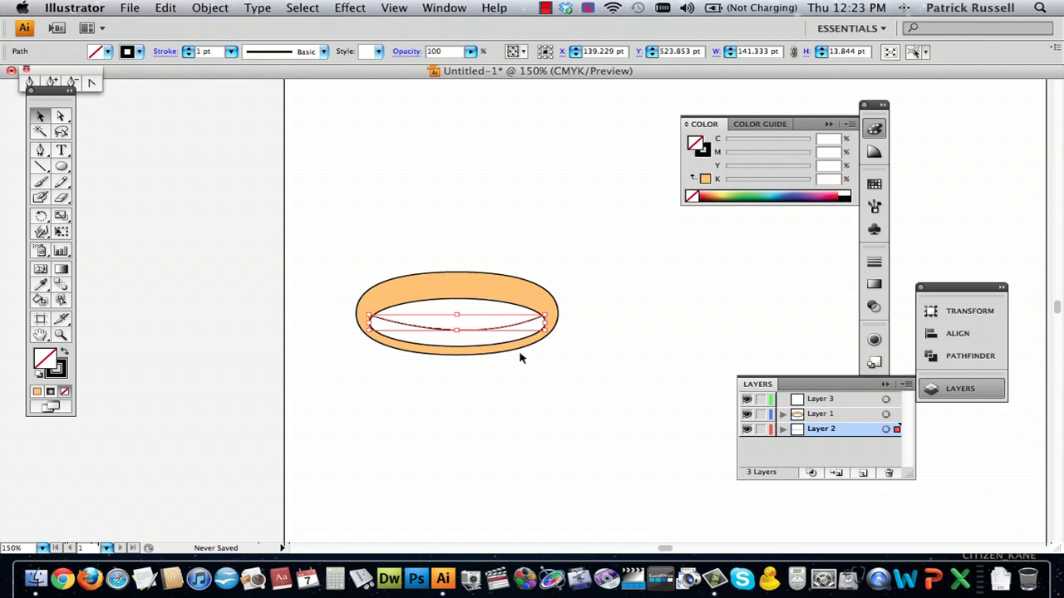
pyautogui.click(624, 330)
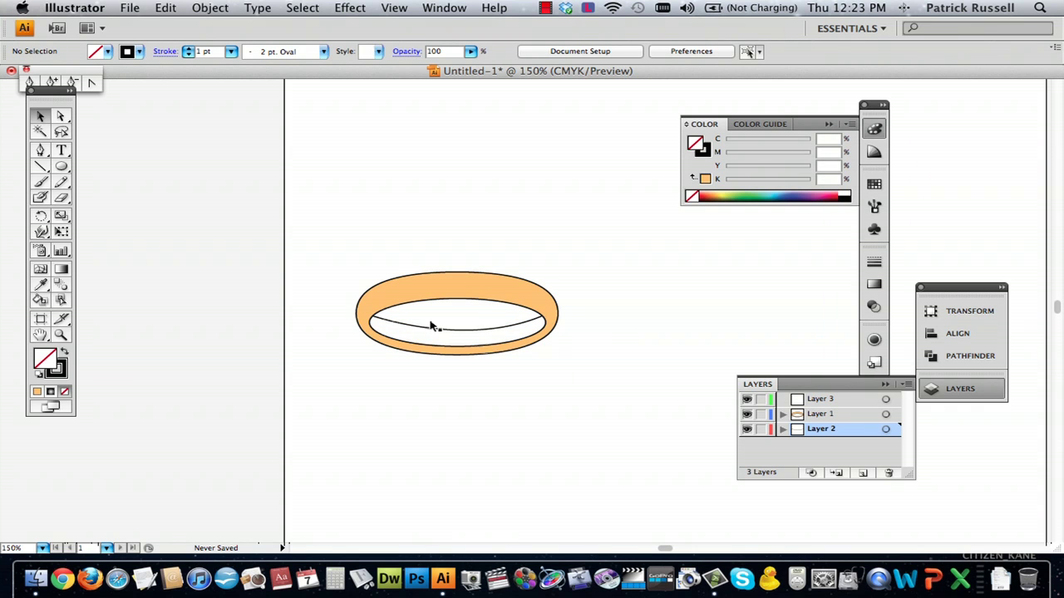
pyautogui.click(434, 331)
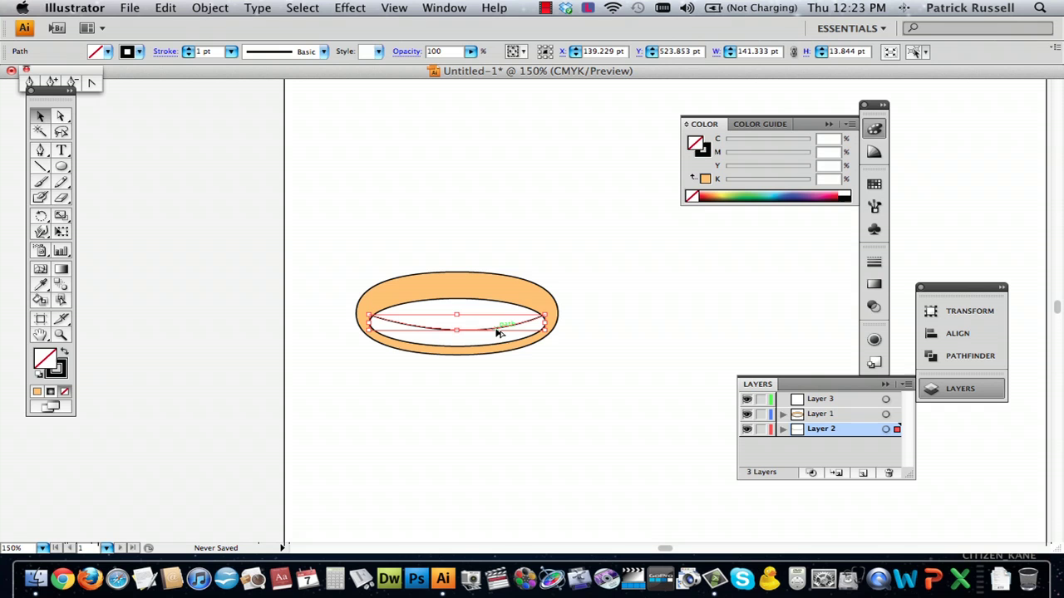
# Duplicate the inner curve below the ring and move the original down beside it
pyautogui.click(39, 116)
pyautogui.moveTo(507, 330); pyautogui.dragTo(507, 405)
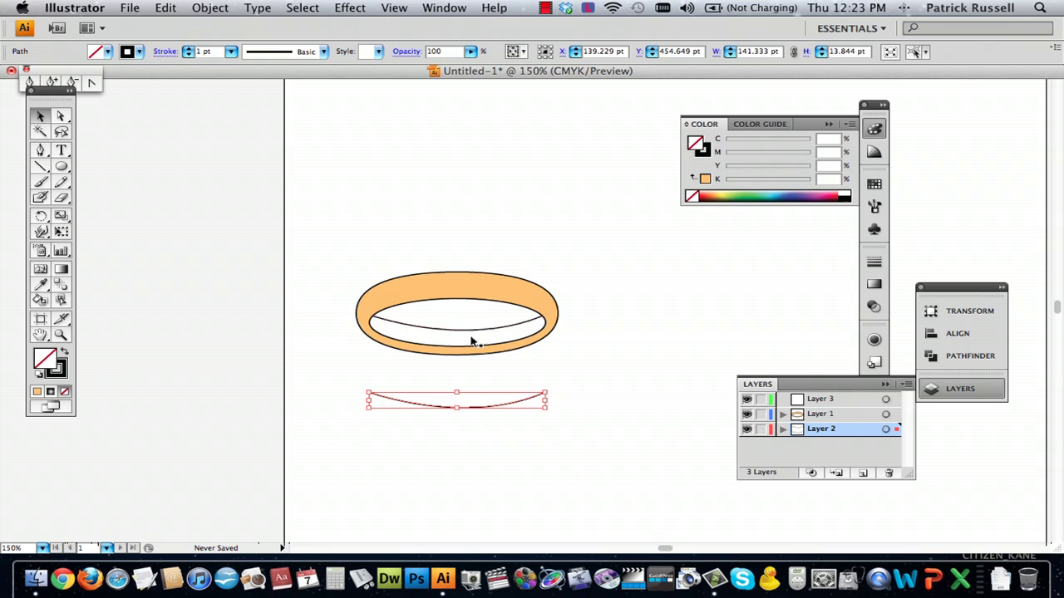
pyautogui.moveTo(472, 341); pyautogui.dragTo(474, 380)
pyautogui.click(380, 415)
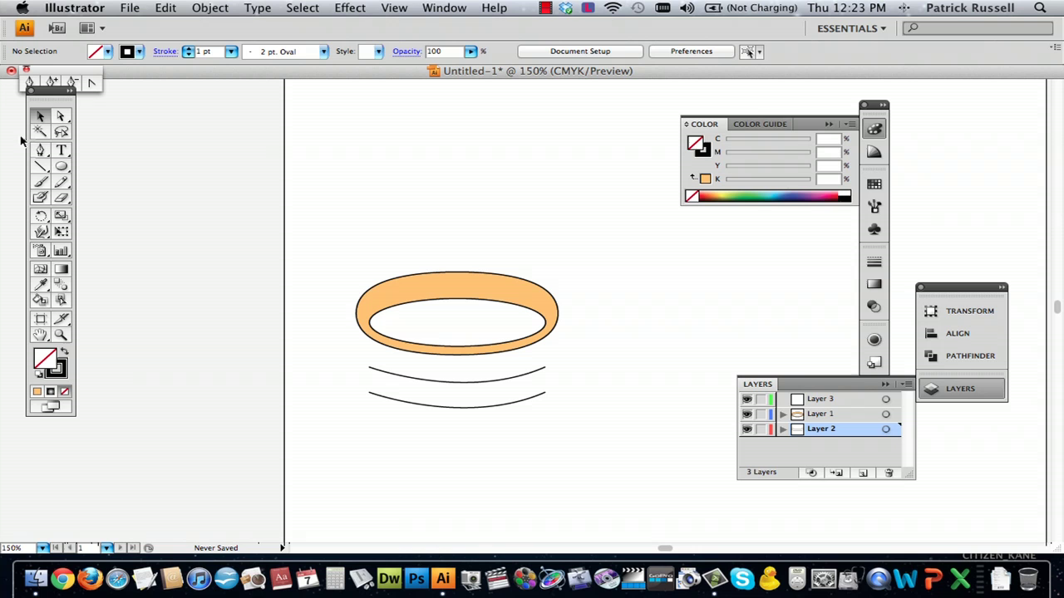
# Join the two curves' left and right ends into one closed band outline
pyautogui.click(44, 153)
pyautogui.click(368, 373)
pyautogui.click(369, 393)
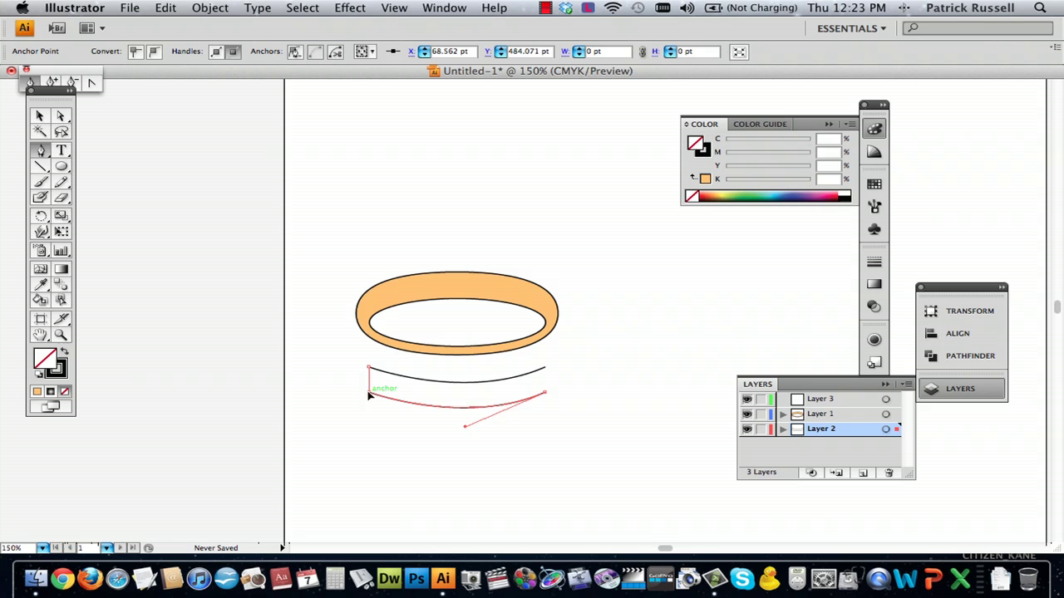
pyautogui.click(42, 117)
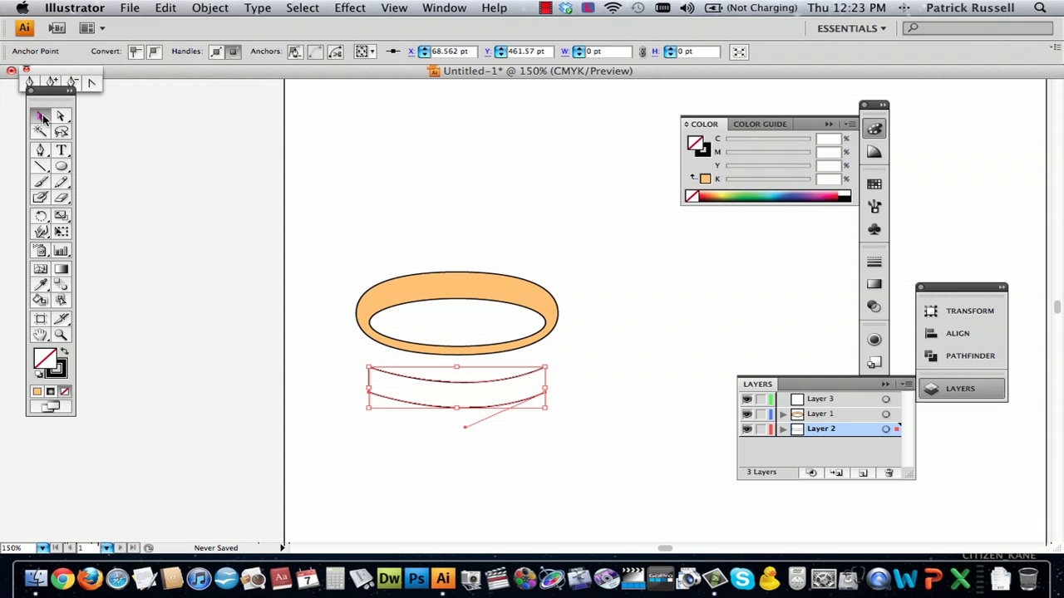
pyautogui.click(322, 264)
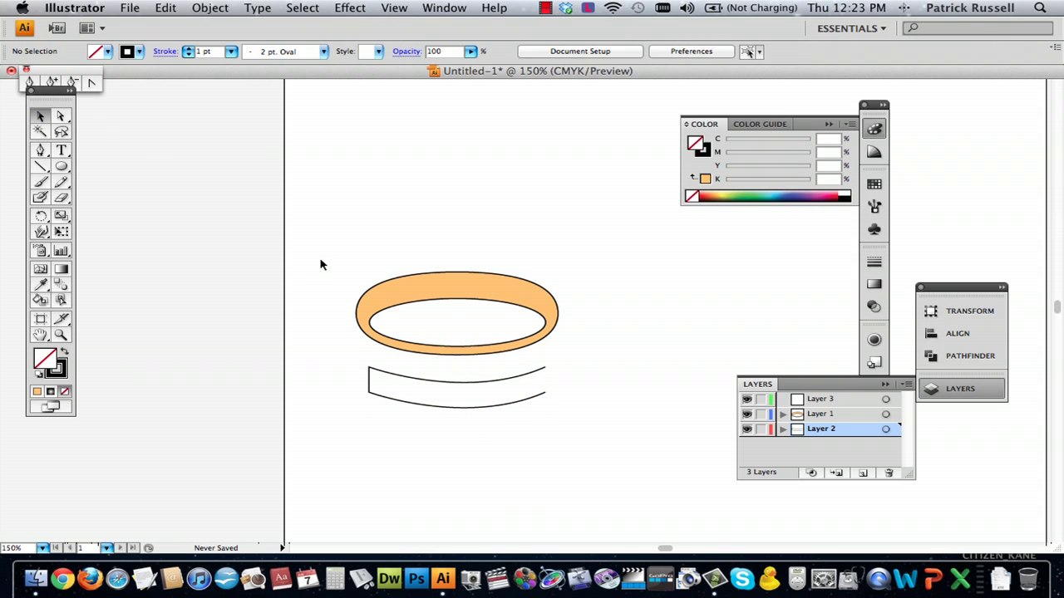
pyautogui.click(39, 149)
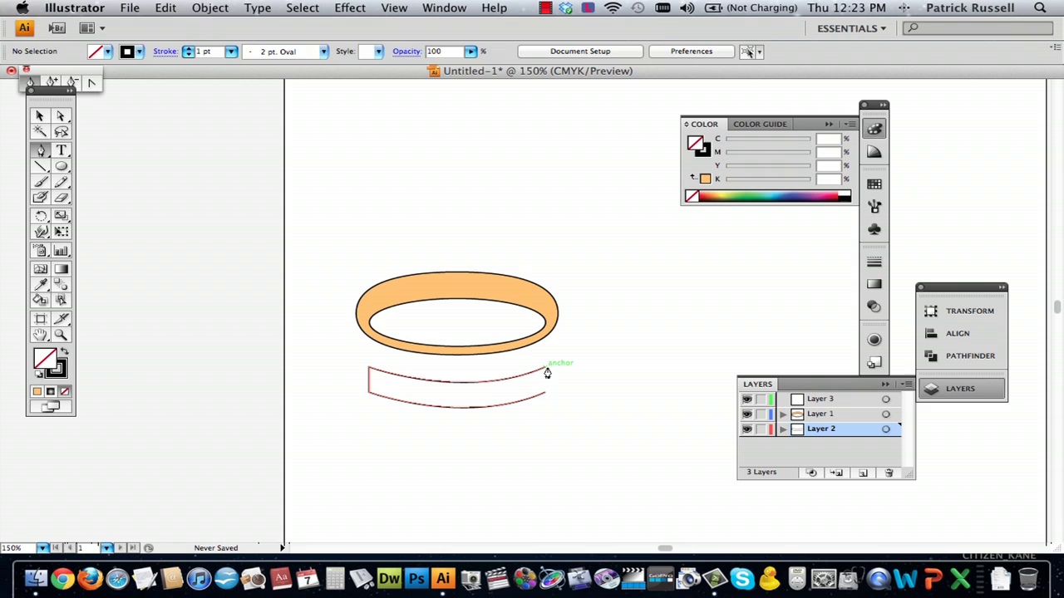
pyautogui.moveTo(545, 373); pyautogui.dragTo(541, 396)
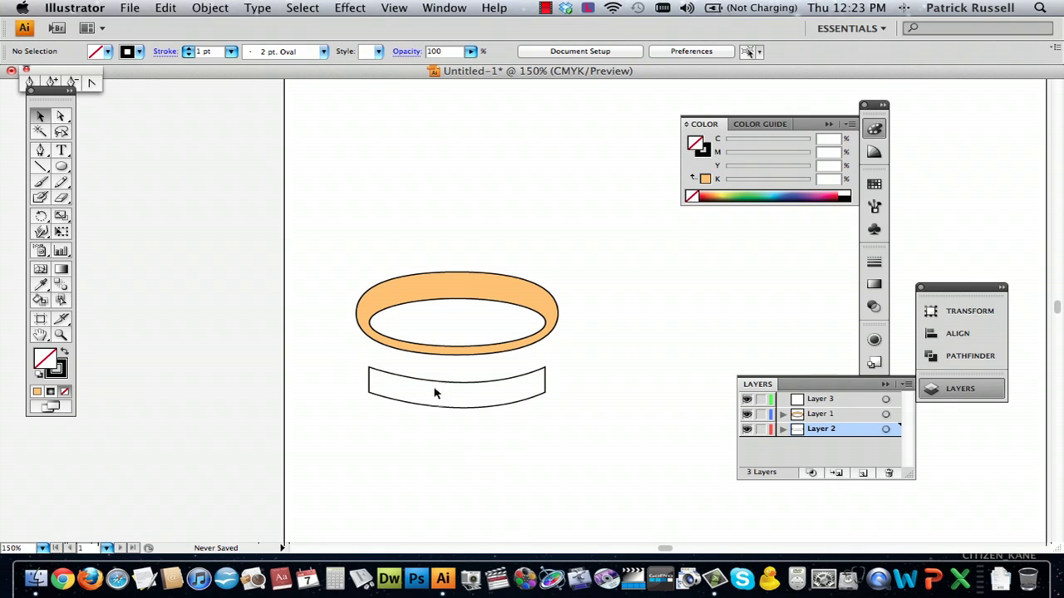
# Copy the ring's light orange fill onto the band with the Eyedropper
pyautogui.moveTo(349, 362); pyautogui.dragTo(617, 420)
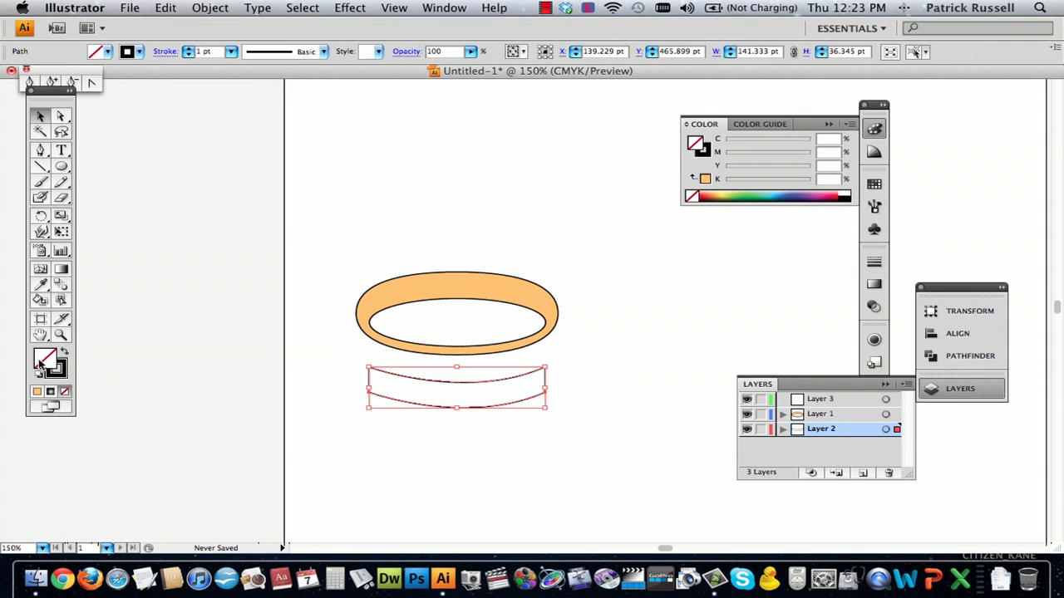
pyautogui.click(40, 284)
pyautogui.click(366, 316)
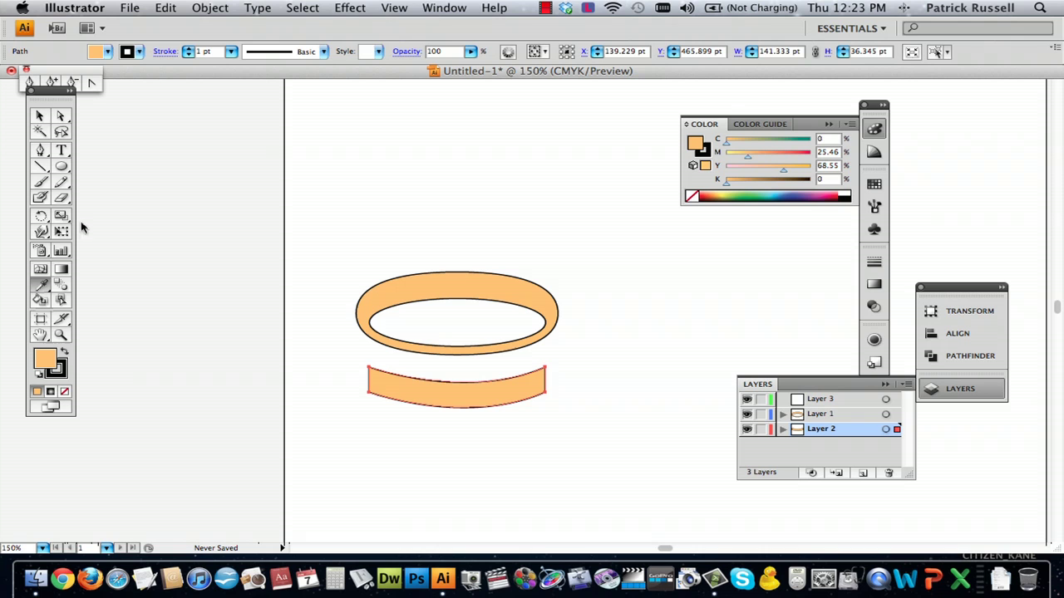
pyautogui.click(40, 117)
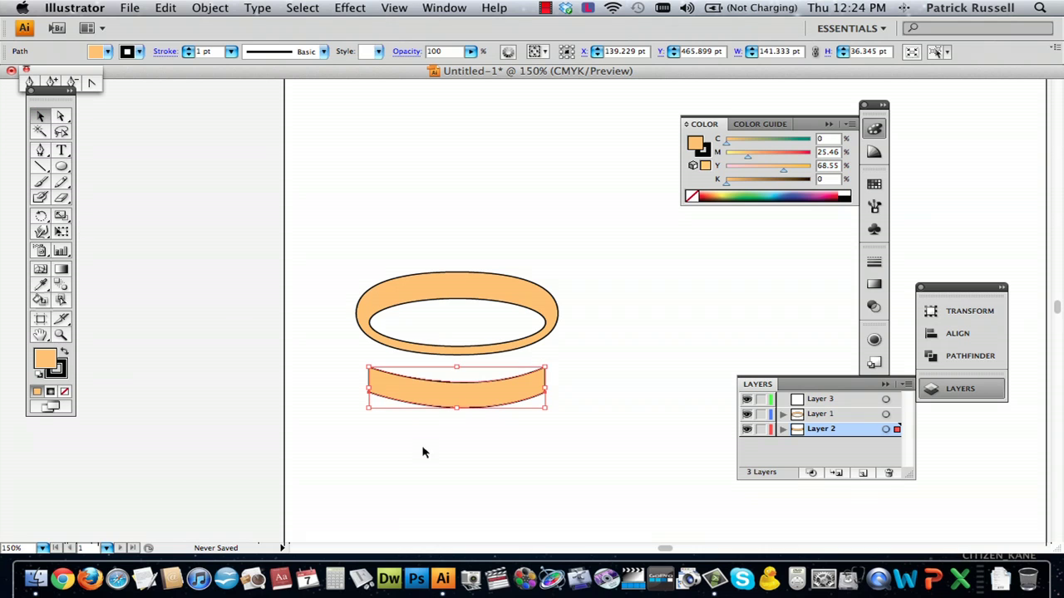
# Move the band up into the ring's opening as its inner wall
pyautogui.moveTo(510, 390); pyautogui.dragTo(458, 353)
pyautogui.click(517, 408)
pyautogui.click(456, 343)
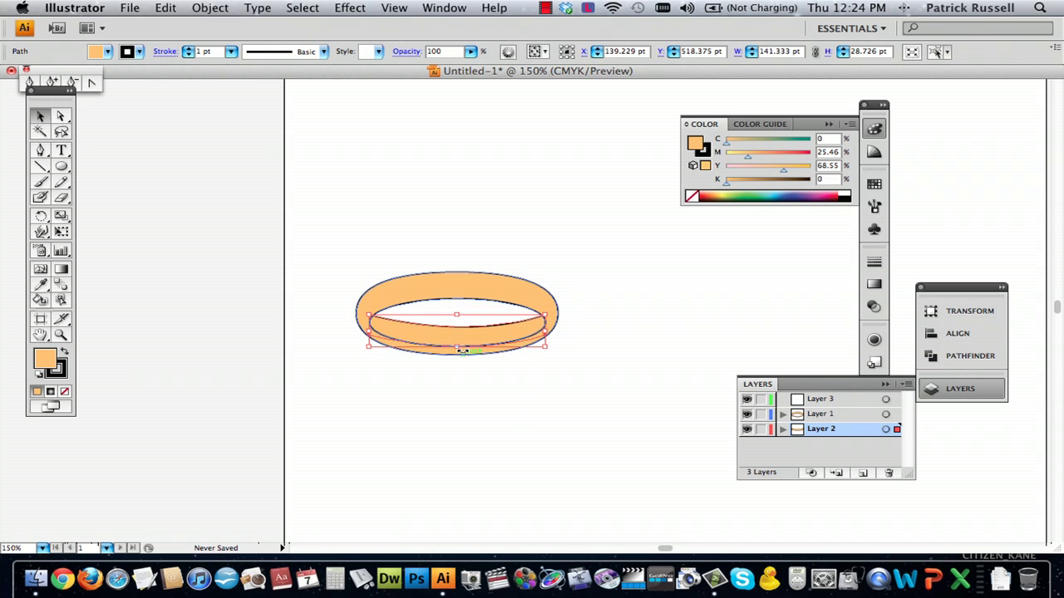
pyautogui.click(593, 394)
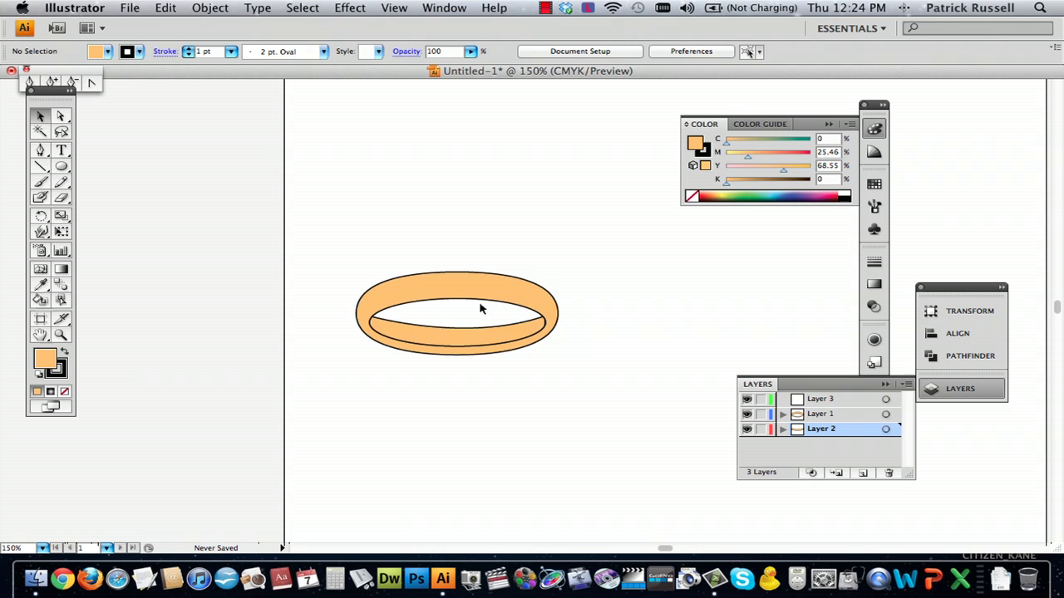
# Move the inner wall's end anchor onto the ring's inner edge with the Direct Selection tool
pyautogui.click(380, 328)
pyautogui.click(65, 119)
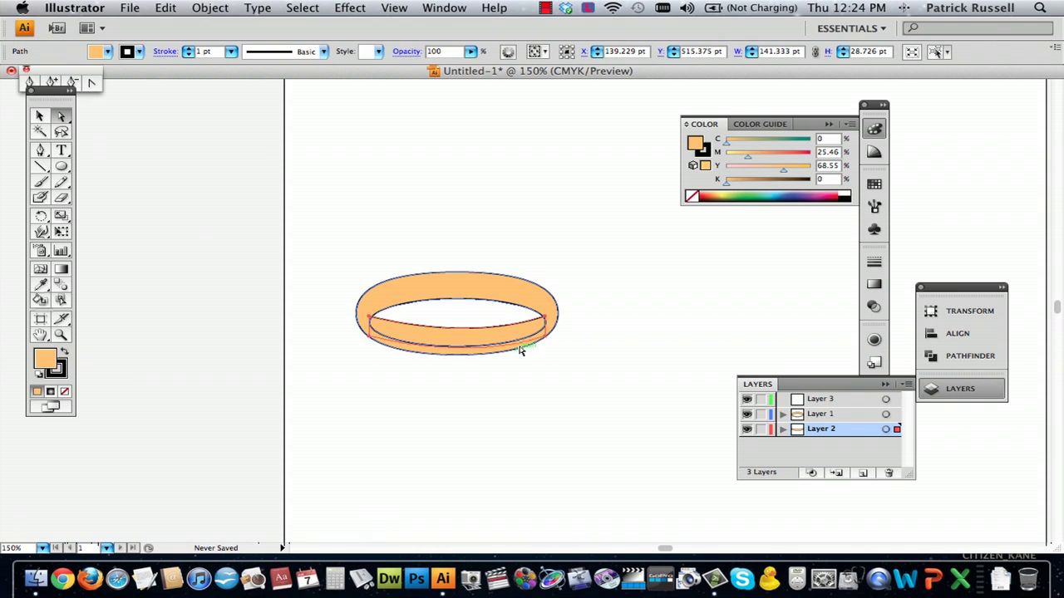
pyautogui.click(362, 291)
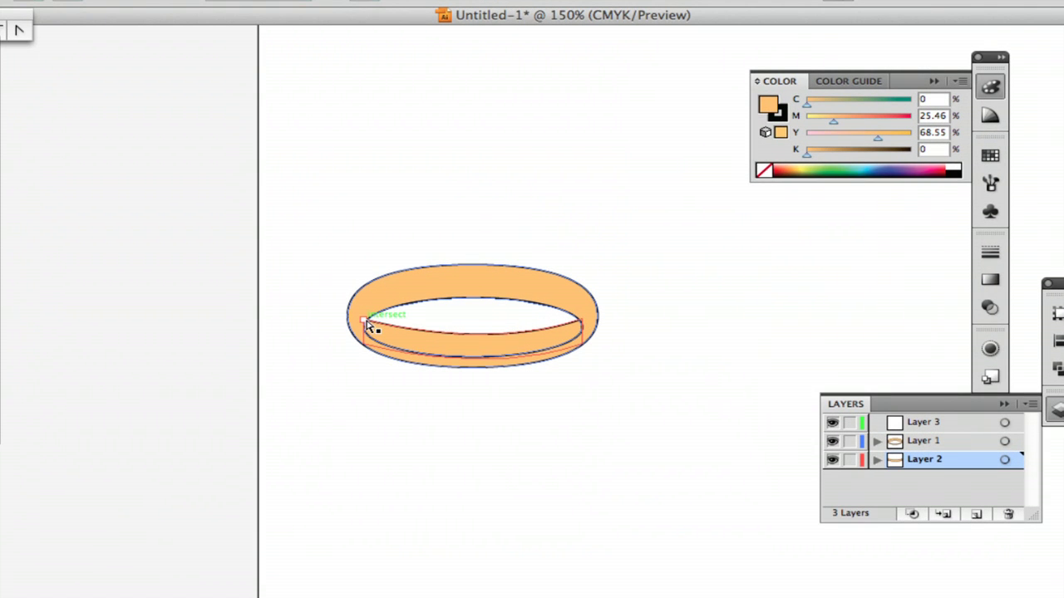
pyautogui.click(370, 326)
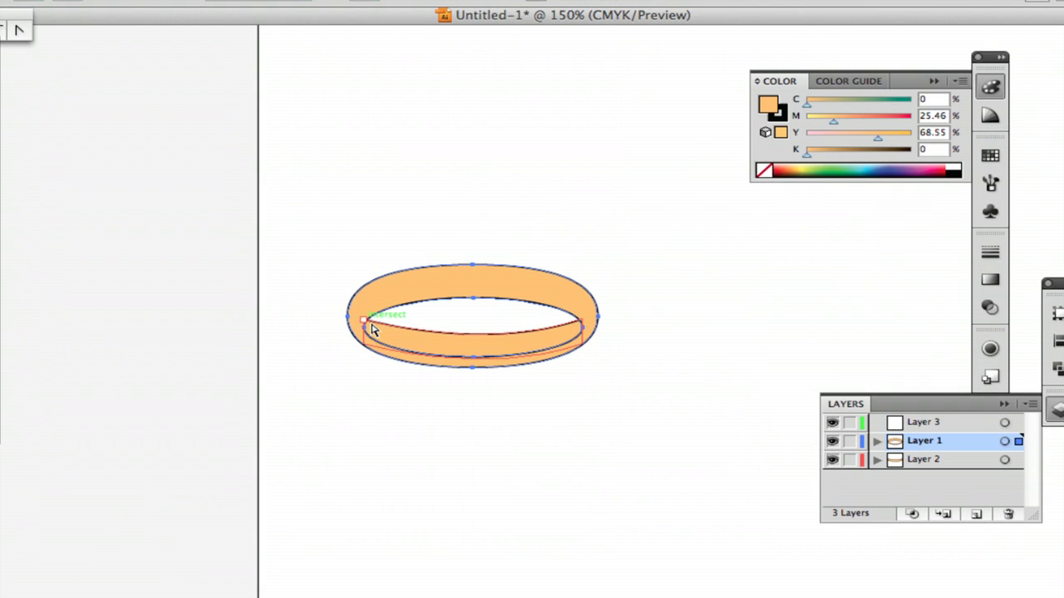
pyautogui.click(369, 325)
pyautogui.click(366, 323)
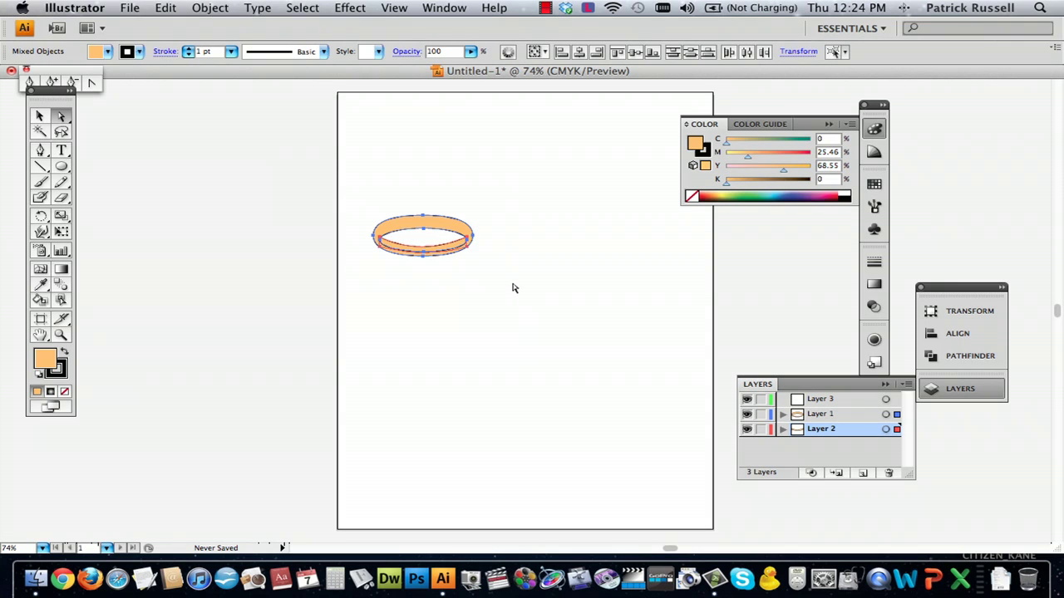
# Zoom in on the ring to 300%
pyautogui.click(61, 334)
pyautogui.click(451, 237)
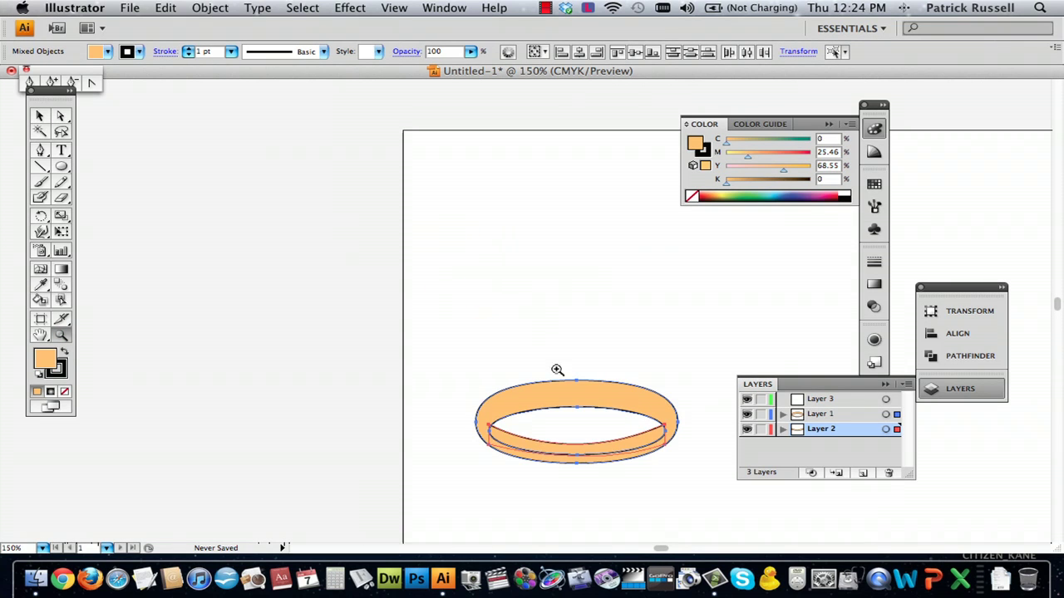
pyautogui.click(626, 464)
pyautogui.click(474, 264)
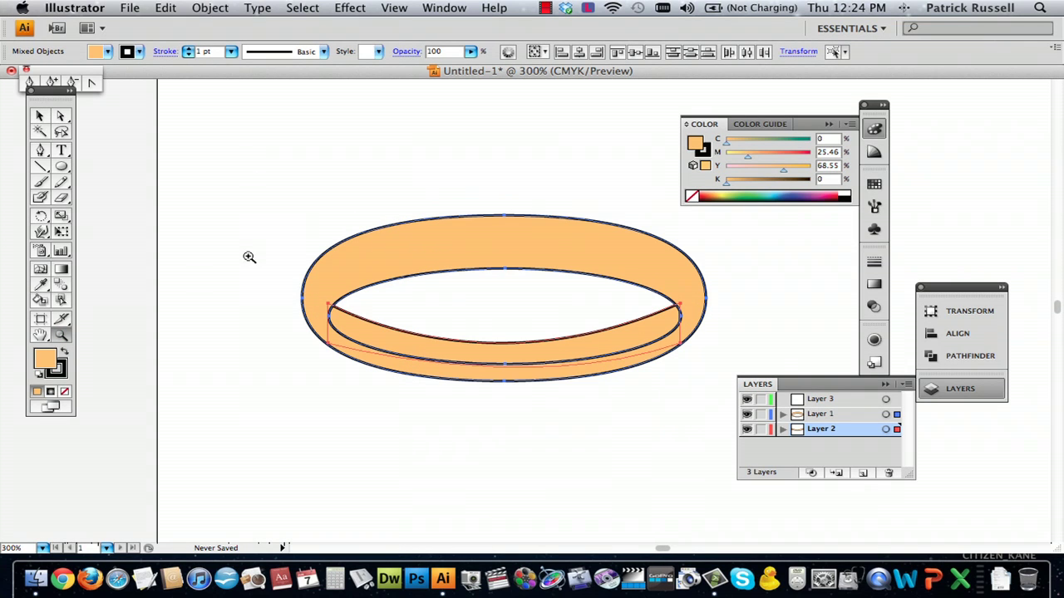
# Marquee-select the ring's outer band and inner wall together
pyautogui.click(39, 115)
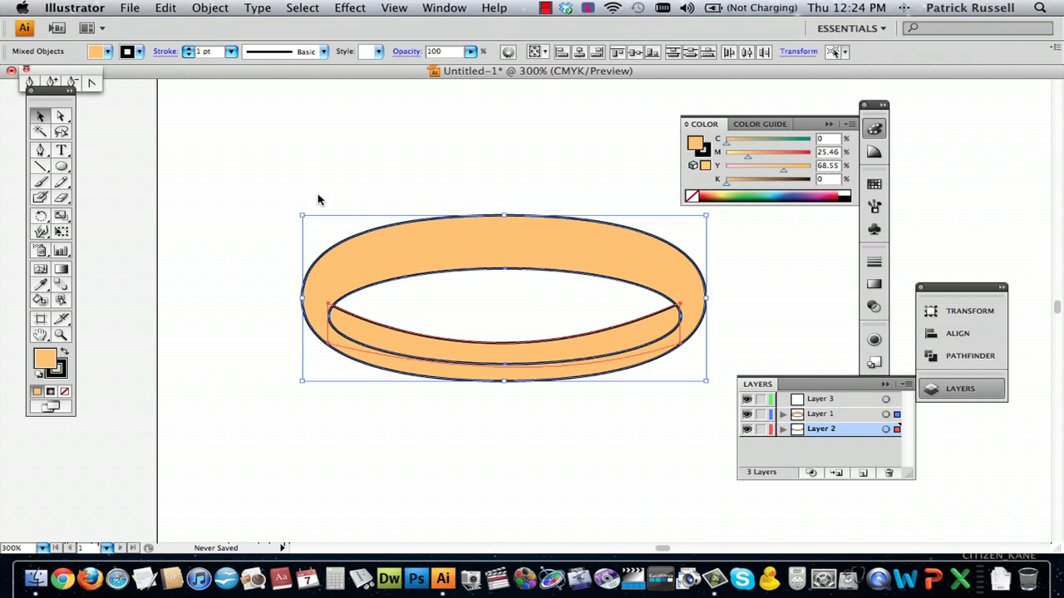
pyautogui.click(361, 133)
pyautogui.click(374, 256)
pyautogui.moveTo(294, 197); pyautogui.dragTo(725, 447)
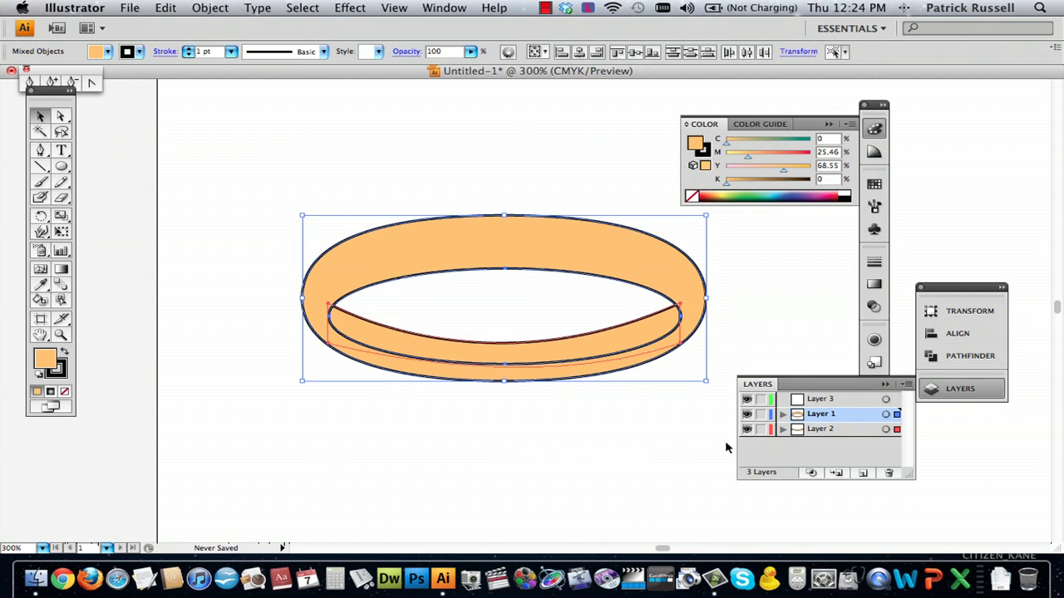
# Fill both ring pieces with a gradient and change its type from Radial to Linear
pyautogui.click(51, 393)
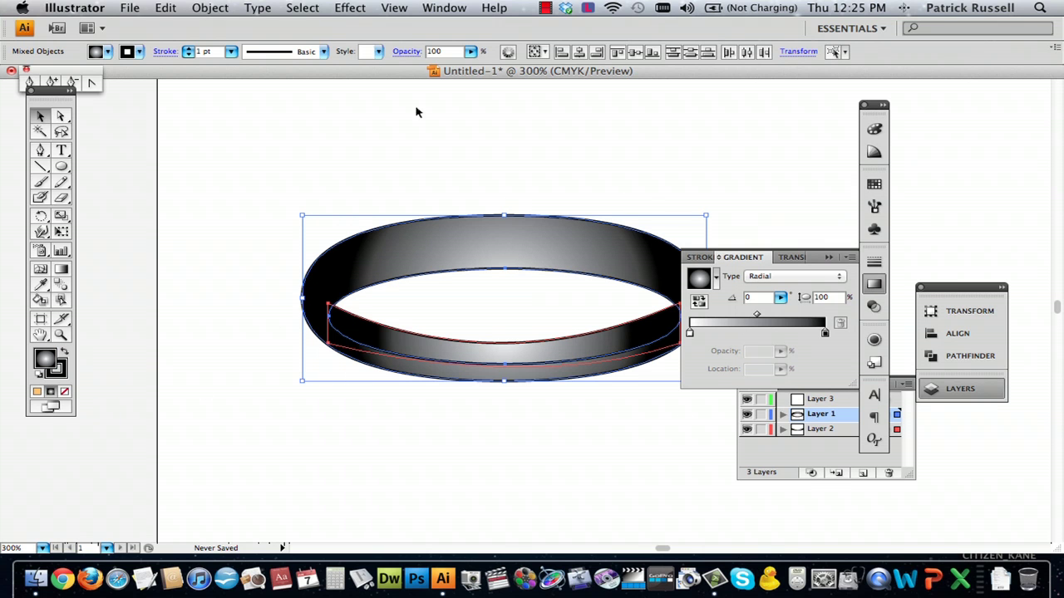
pyautogui.click(772, 278)
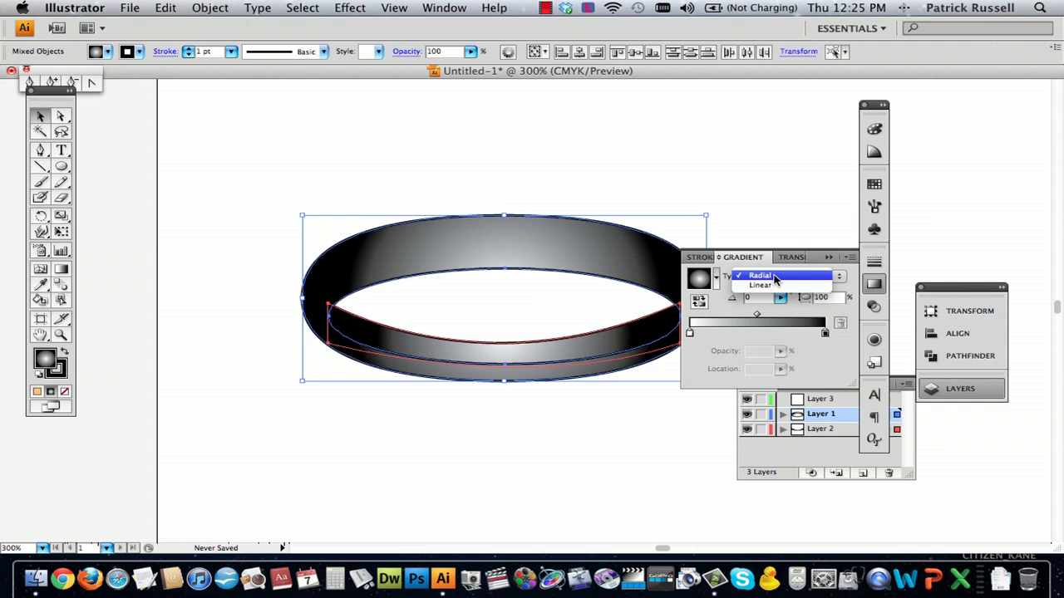
pyautogui.click(636, 174)
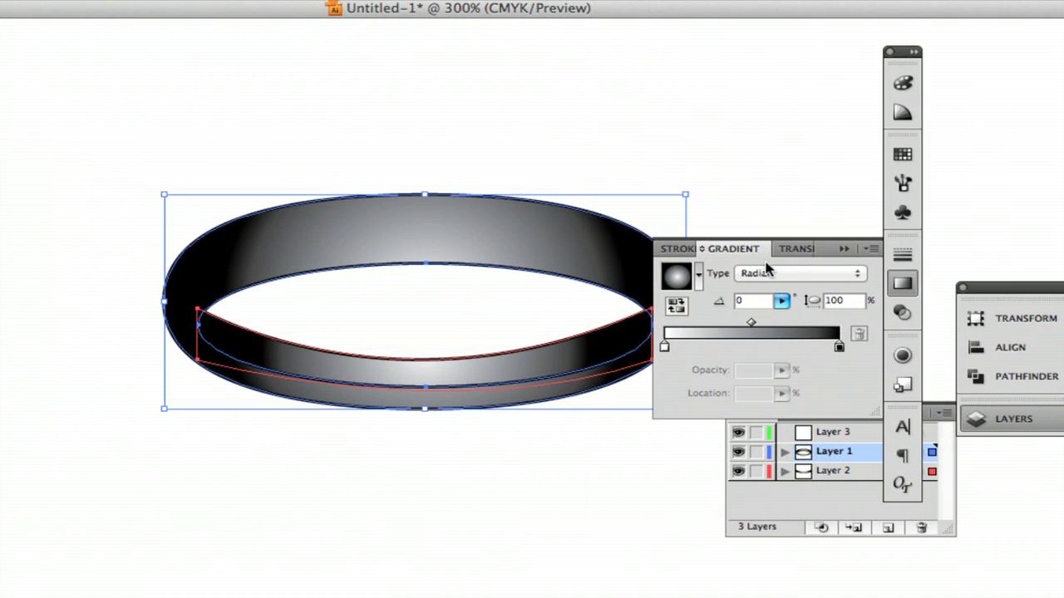
pyautogui.click(773, 276)
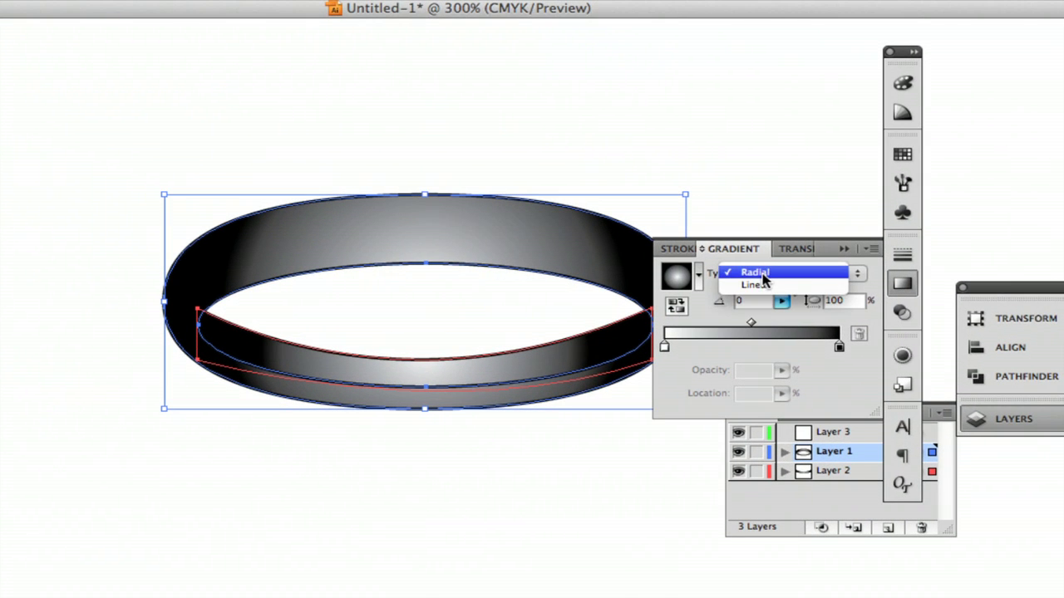
pyautogui.click(765, 285)
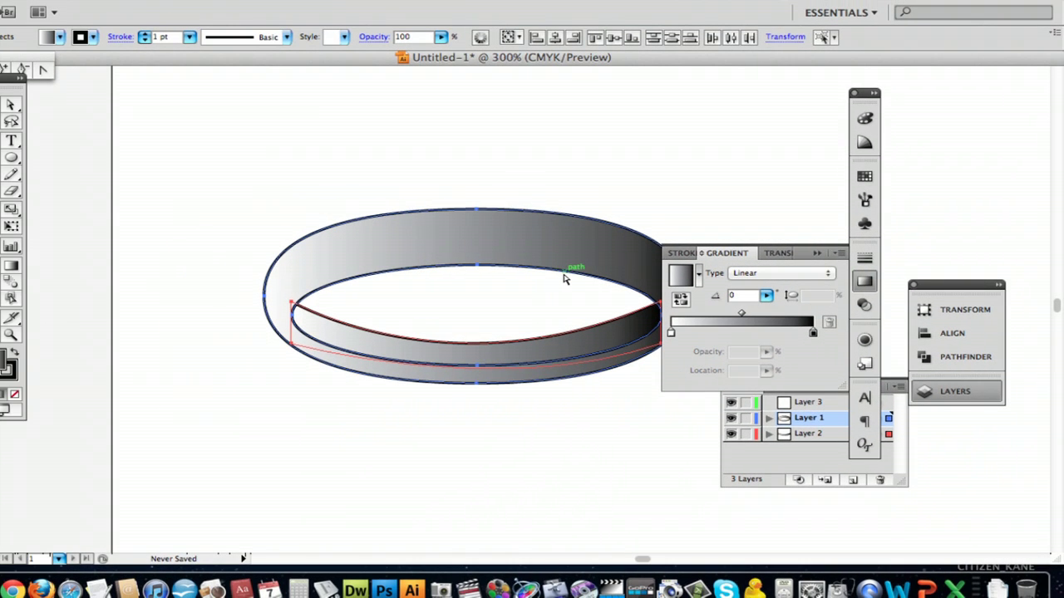
pyautogui.click(564, 279)
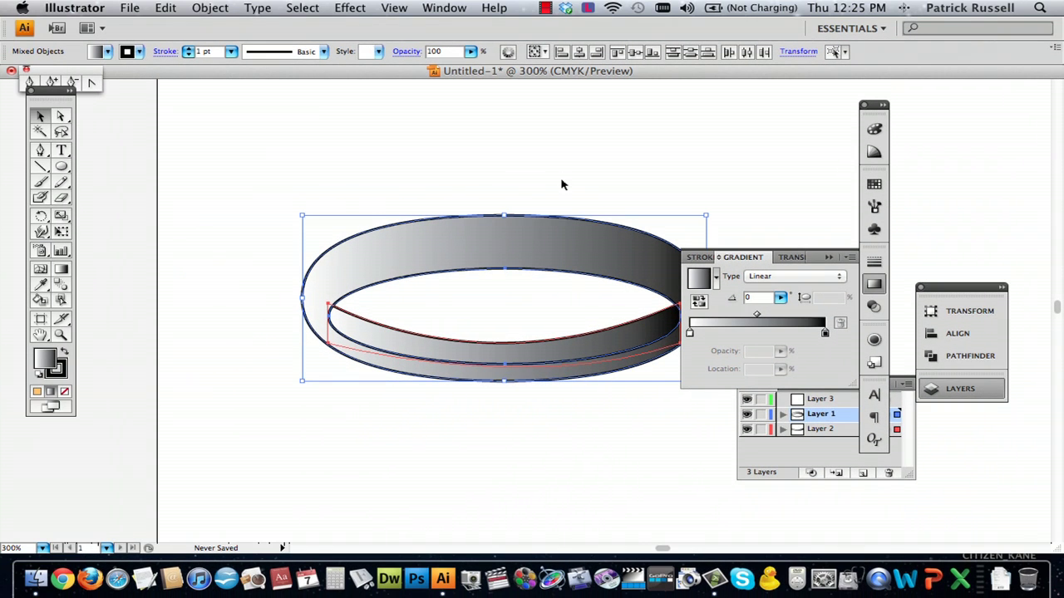
# Add gradient stops at about 12.88%, 40% and 90%, then hide selection edges
pyautogui.click(709, 335)
pyautogui.moveTo(708, 334); pyautogui.dragTo(708, 356)
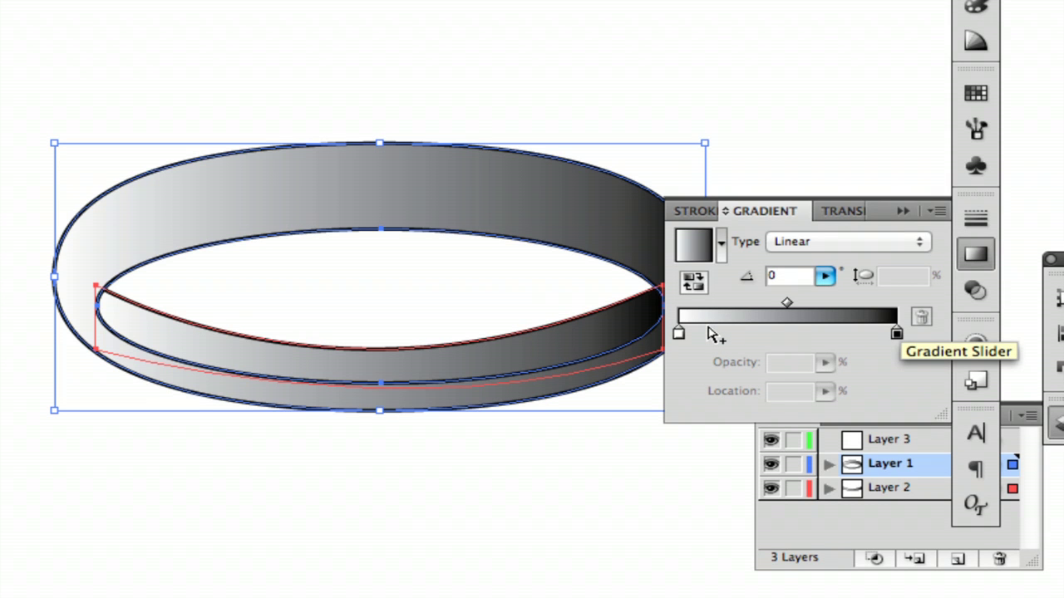
pyautogui.click(707, 330)
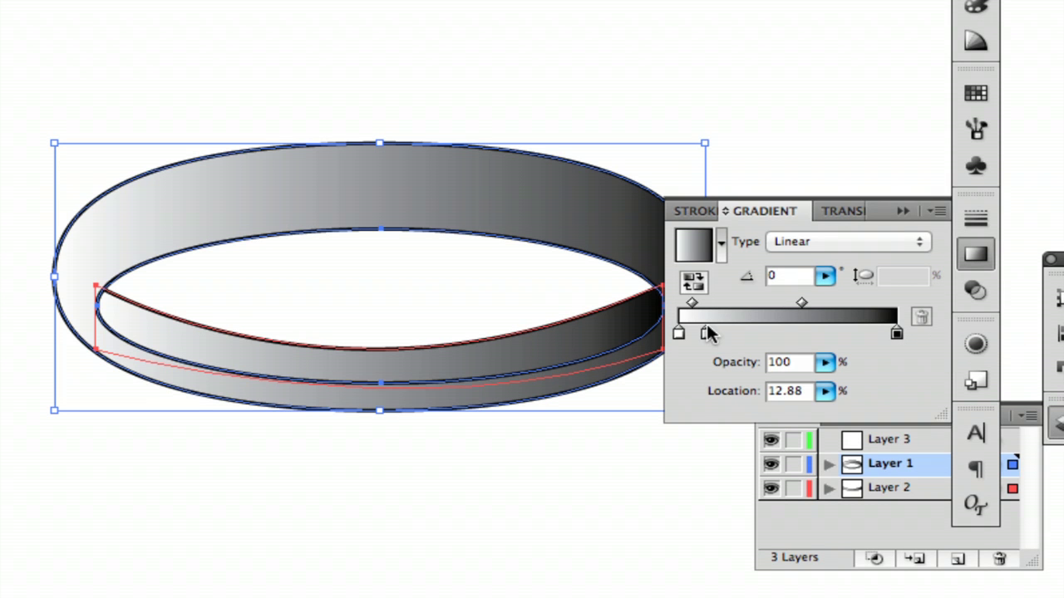
pyautogui.click(767, 330)
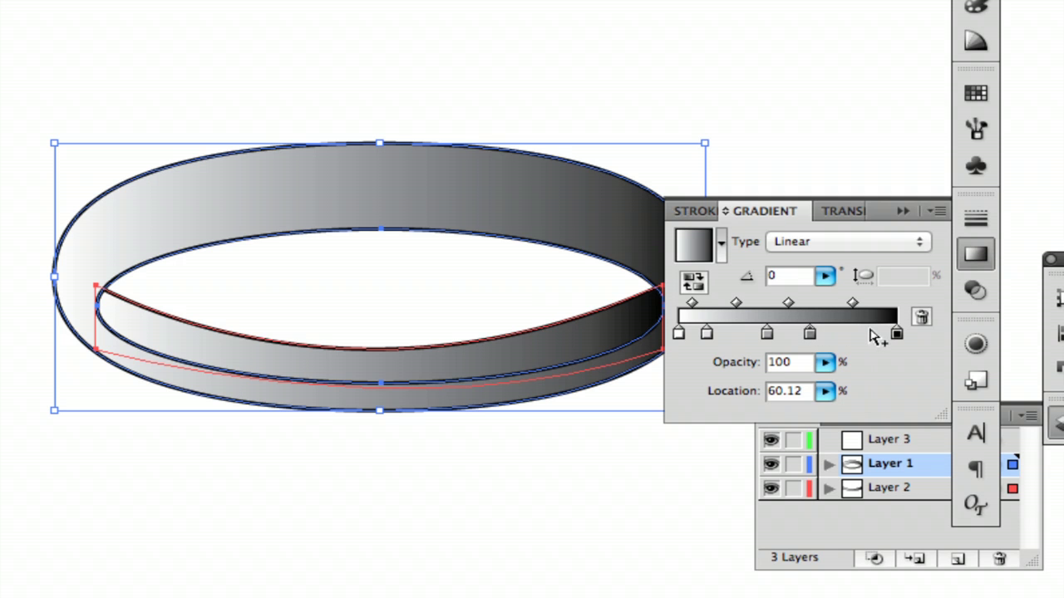
pyautogui.click(875, 331)
pyautogui.press('super+shift+b')
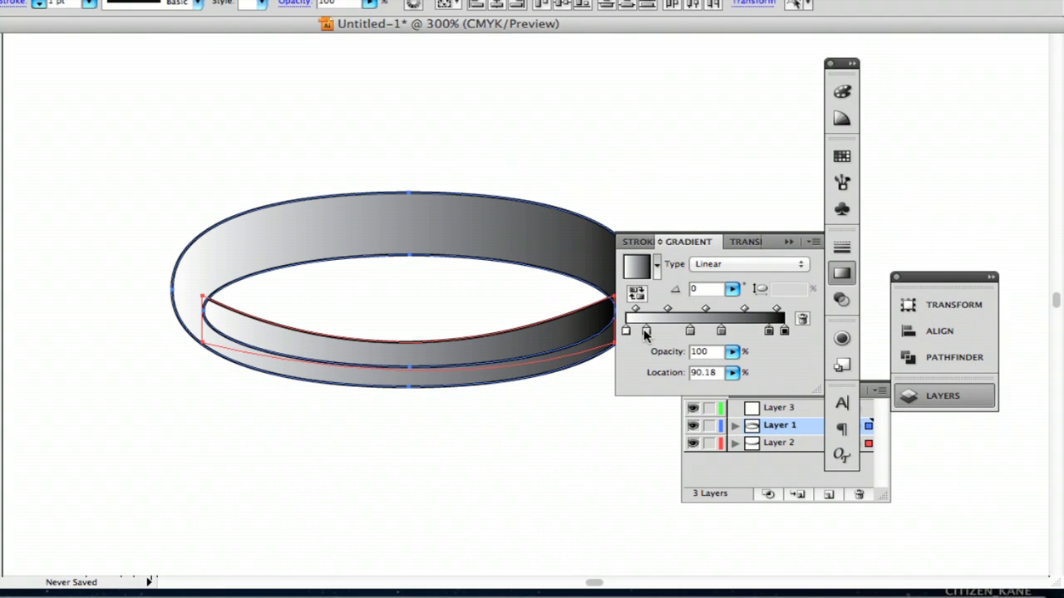
# Set the second stop to 70% grey and make the next stop and the 90.18% stop white
pyautogui.doubleClick(647, 331)
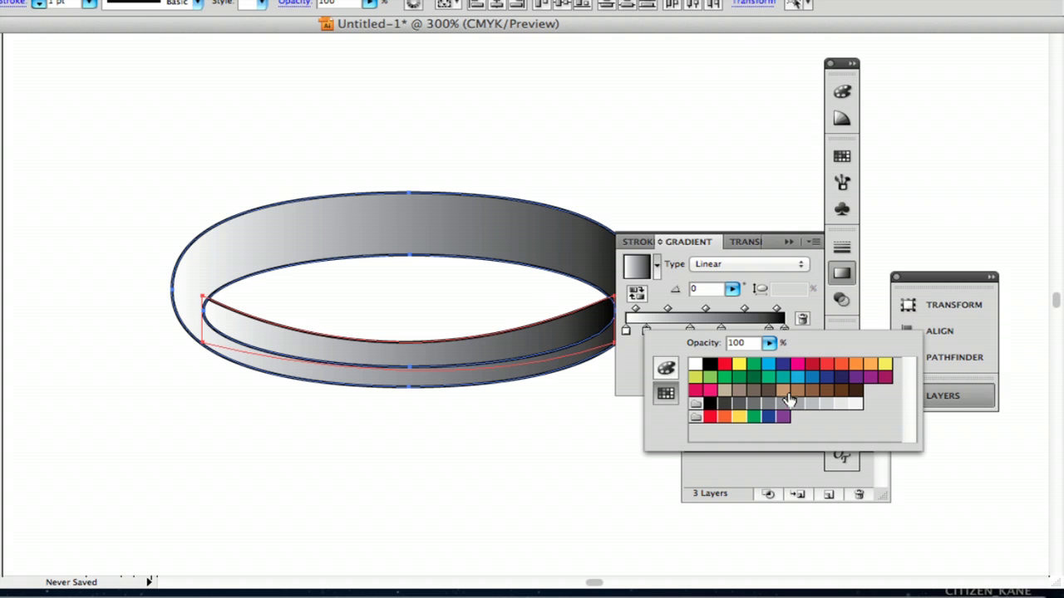
pyautogui.click(751, 404)
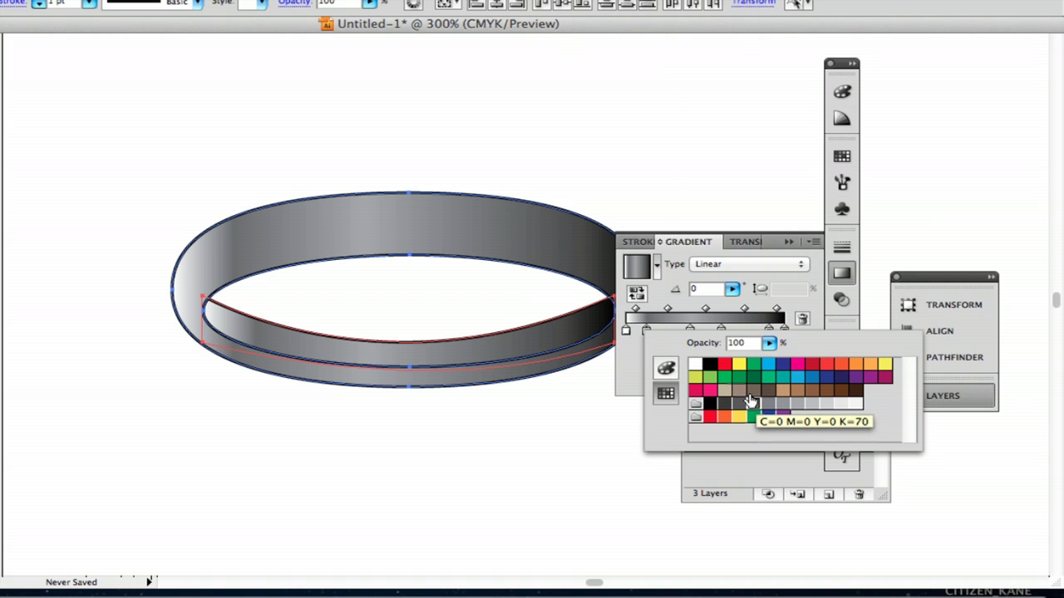
pyautogui.click(681, 312)
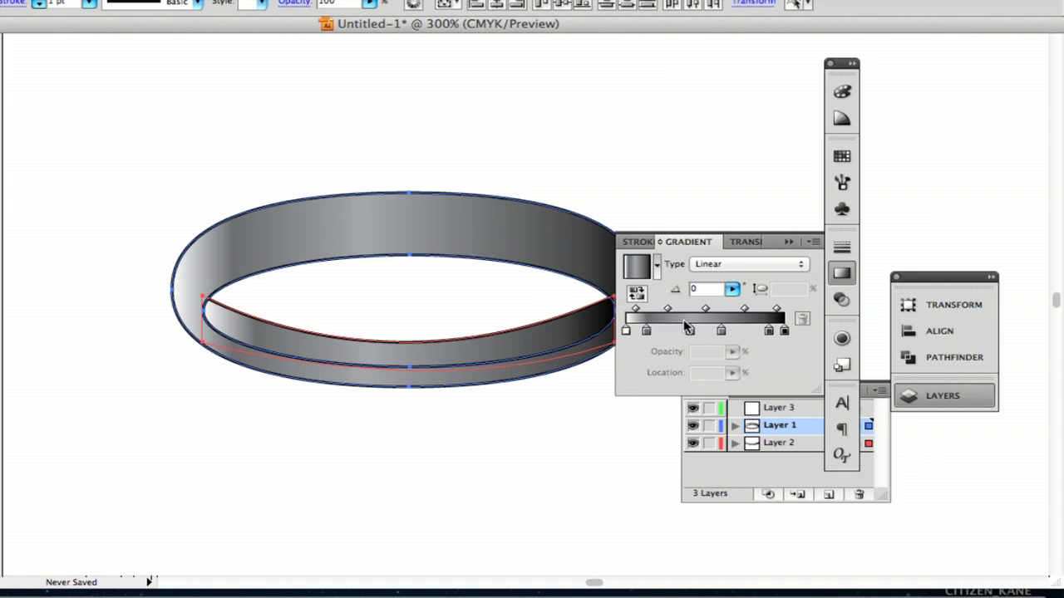
pyautogui.doubleClick(689, 331)
pyautogui.click(741, 362)
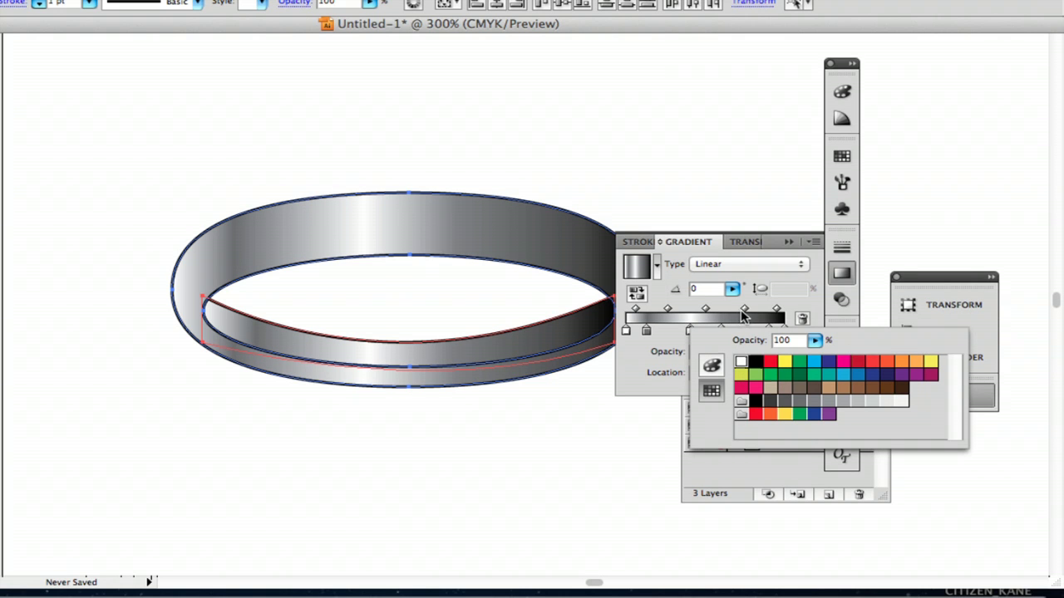
pyautogui.click(646, 364)
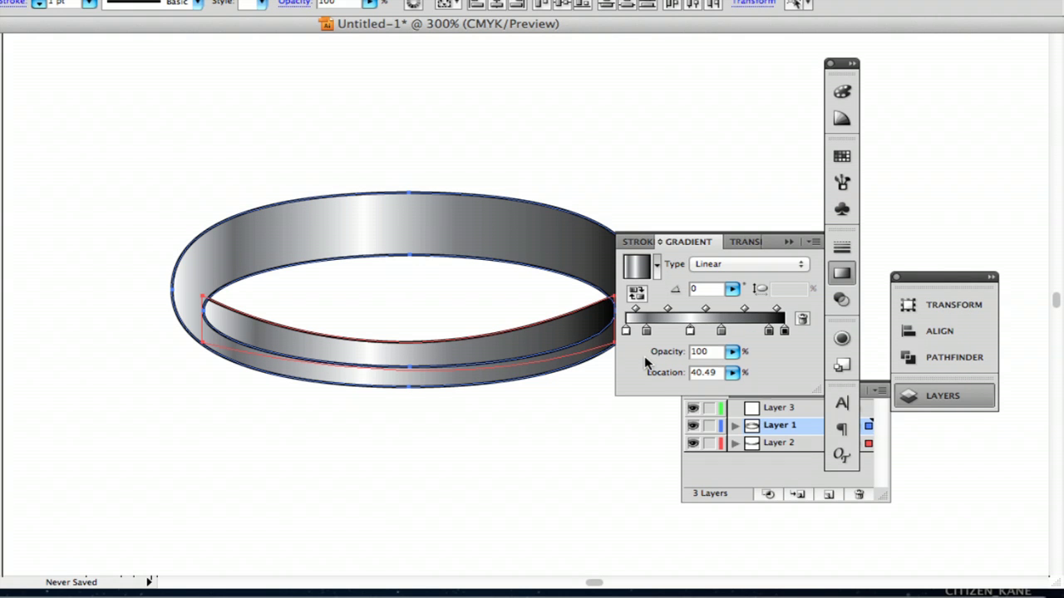
pyautogui.doubleClick(769, 331)
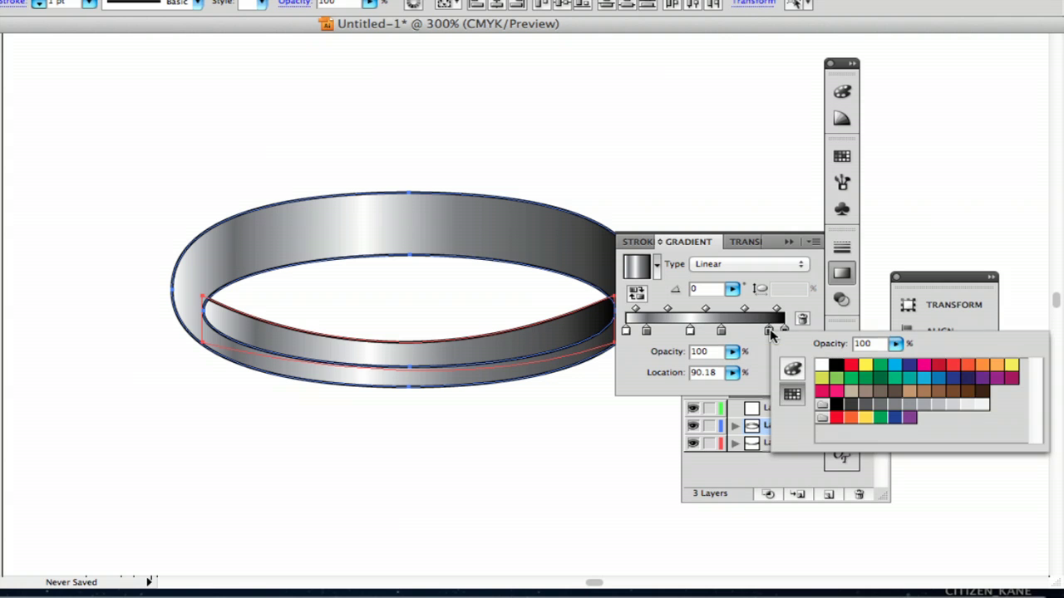
pyautogui.click(820, 365)
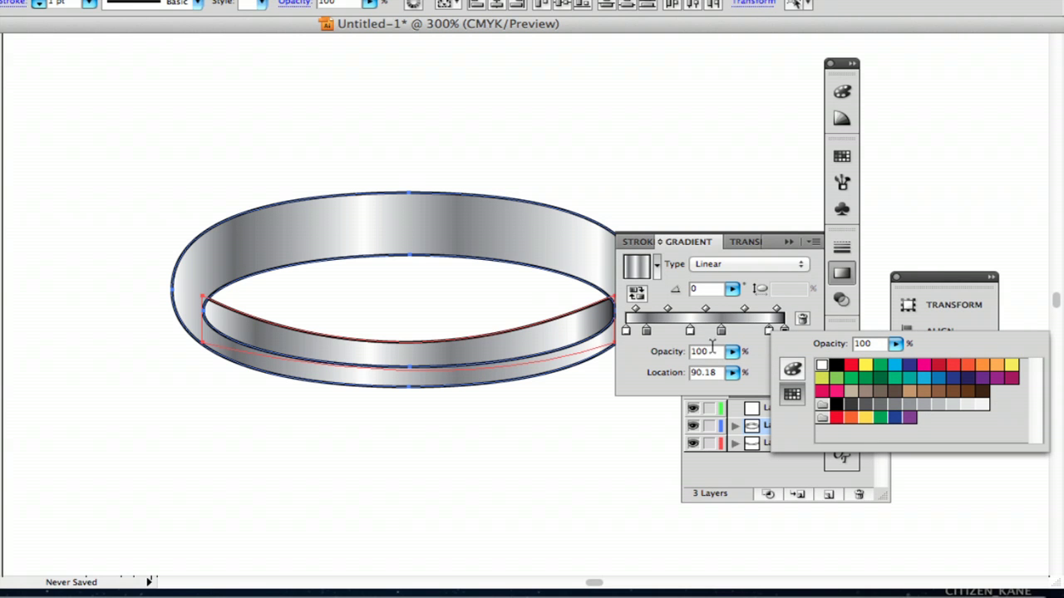
# Set the 60.12% stop to dark grey, restoring an accidentally removed stop
pyautogui.doubleClick(720, 331)
pyautogui.click(721, 331)
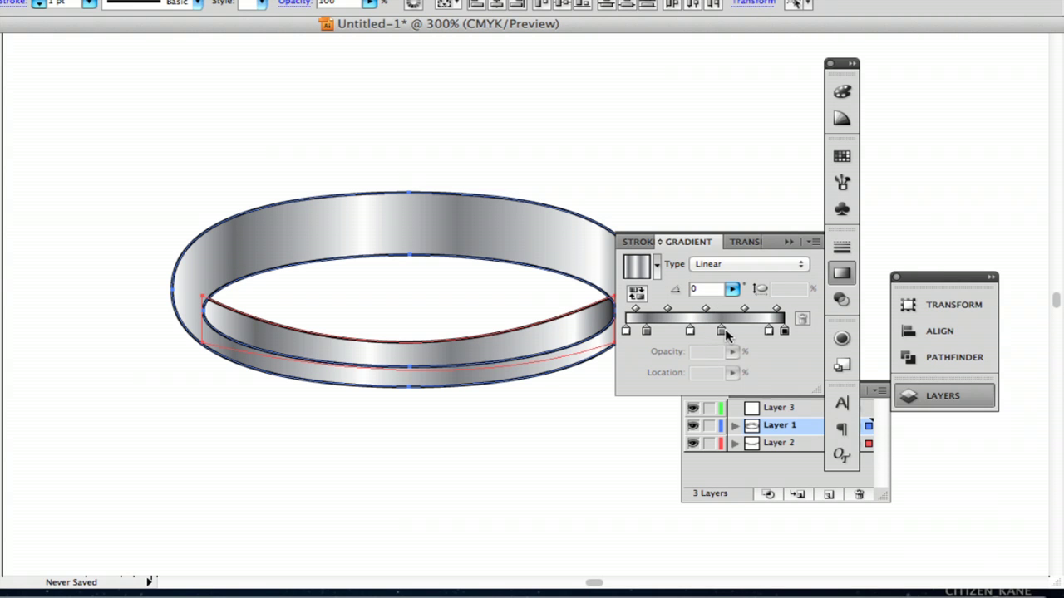
pyautogui.doubleClick(721, 331)
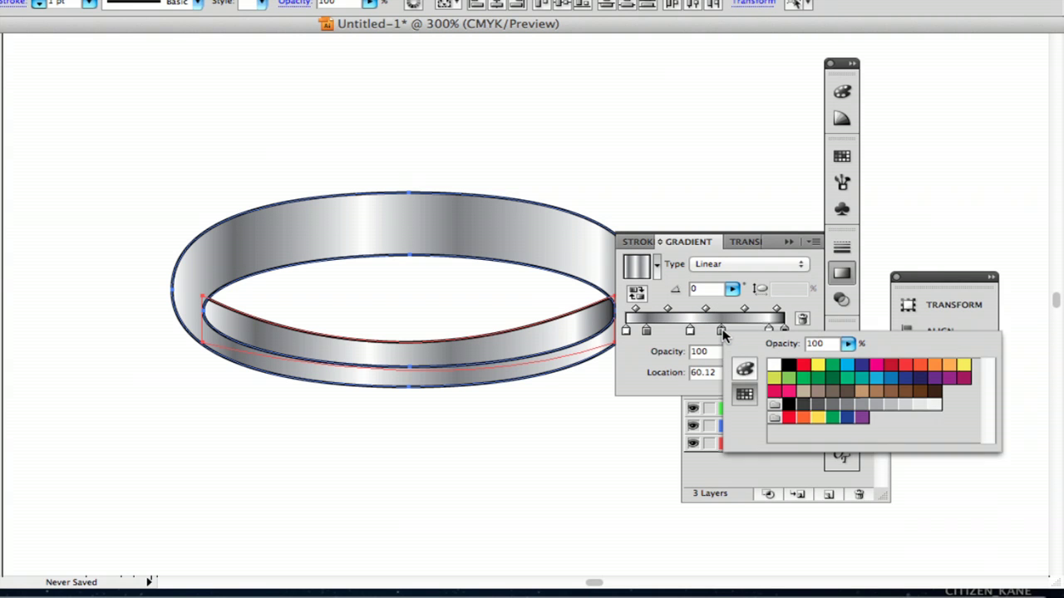
pyautogui.click(812, 409)
pyautogui.click(645, 331)
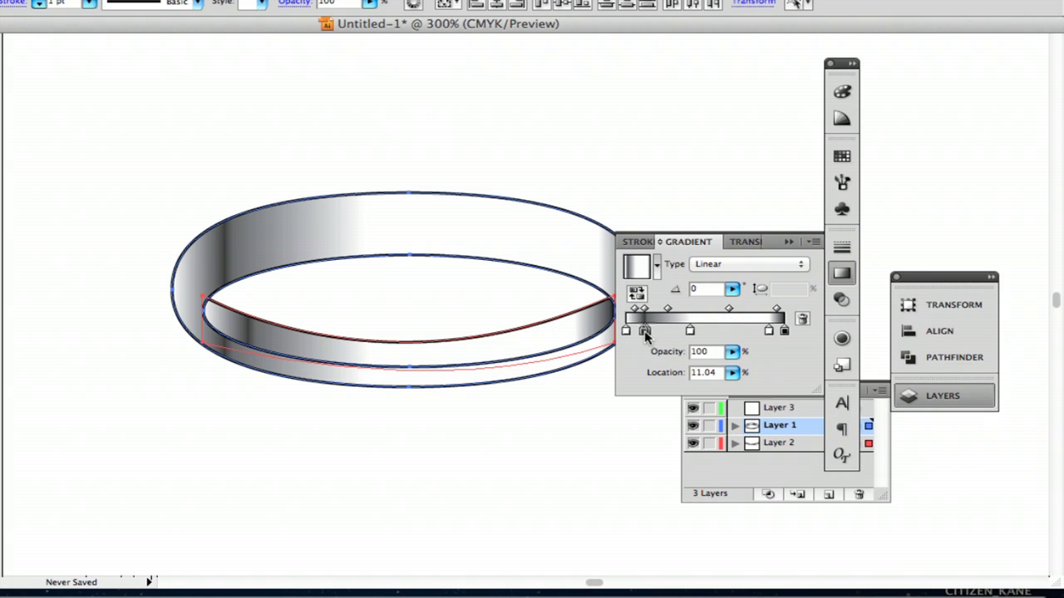
pyautogui.press('super+z')
# Give the stop near 11% a lighter grey and lighten the 60.12% stop's grey
pyautogui.doubleClick(647, 331)
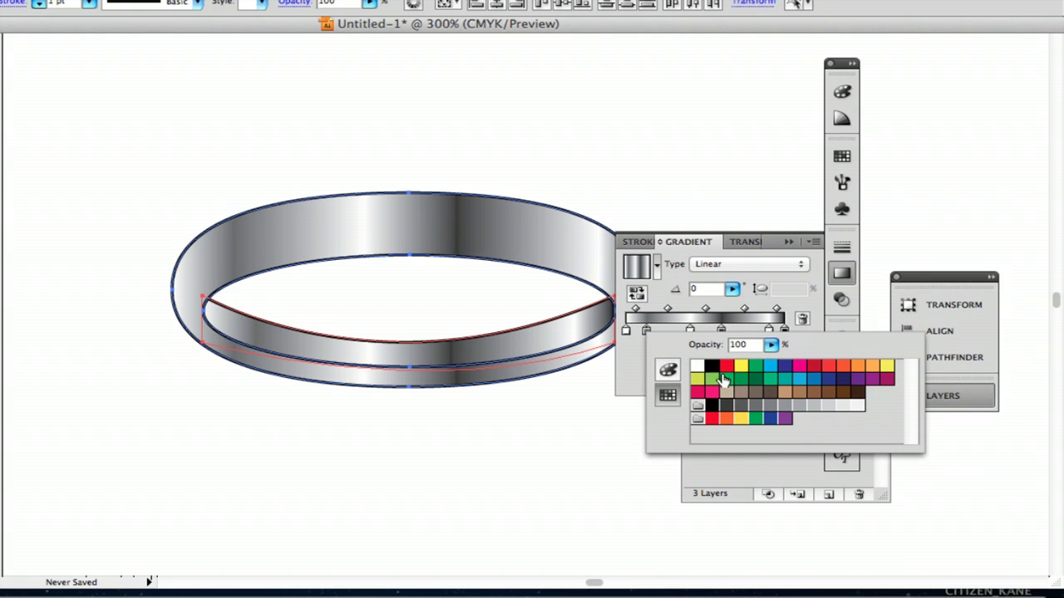
pyautogui.click(728, 404)
pyautogui.click(733, 406)
pyautogui.click(740, 407)
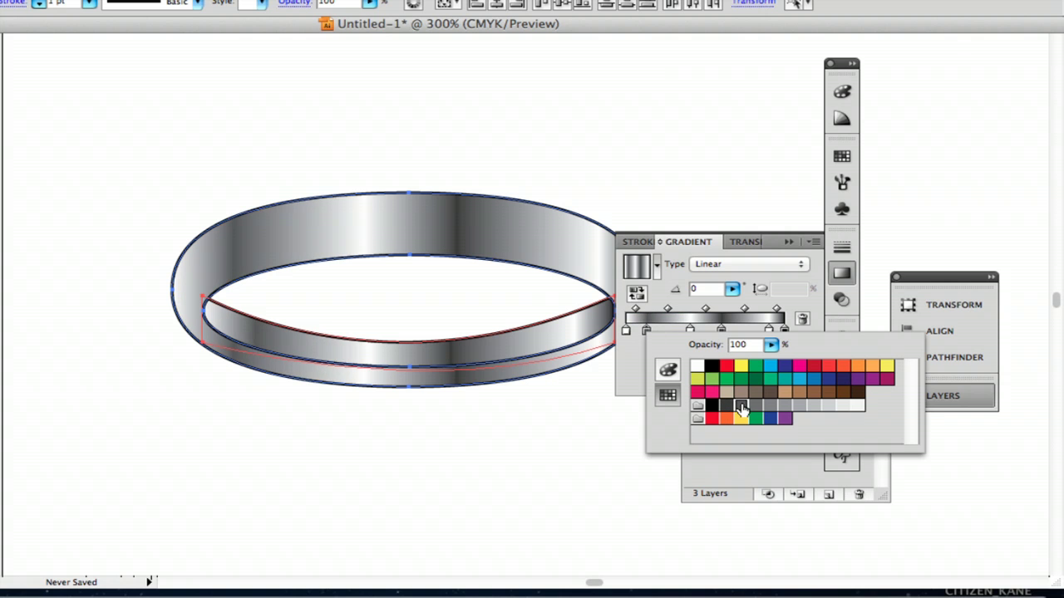
pyautogui.press('Escape')
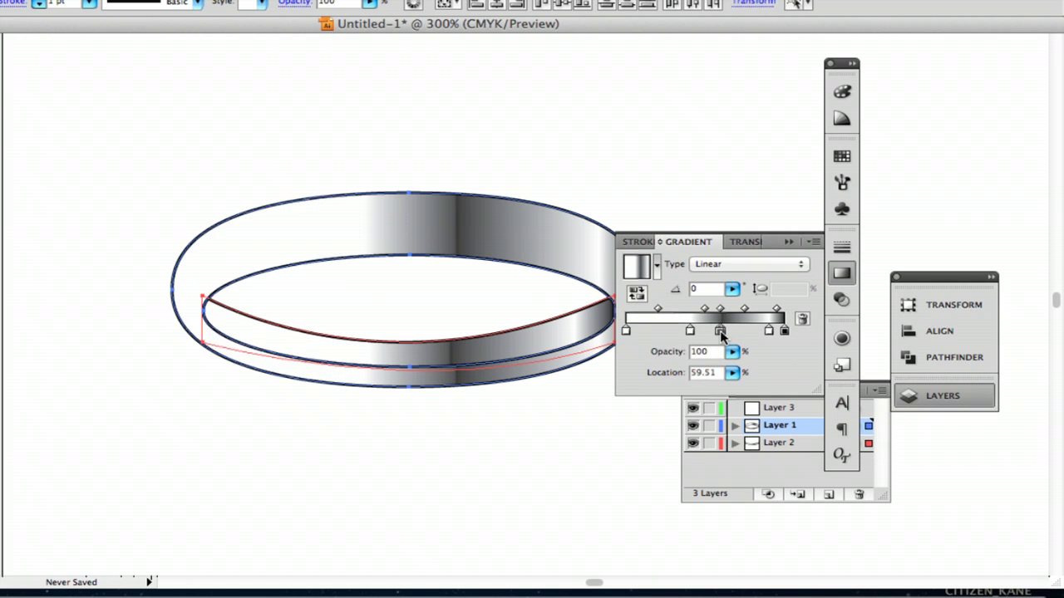
pyautogui.click(721, 331)
pyautogui.doubleClick(720, 331)
pyautogui.click(816, 407)
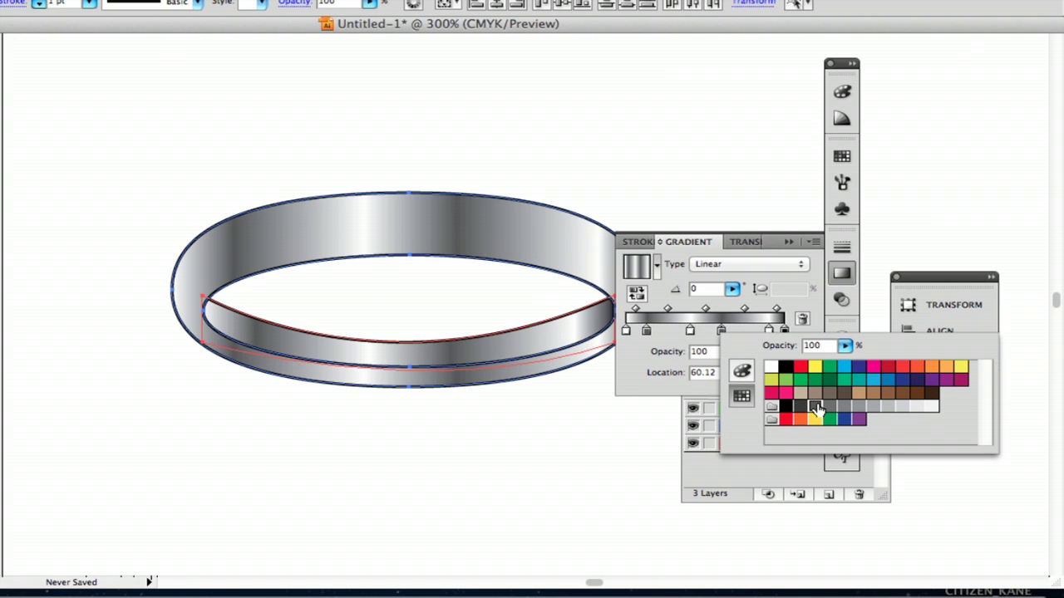